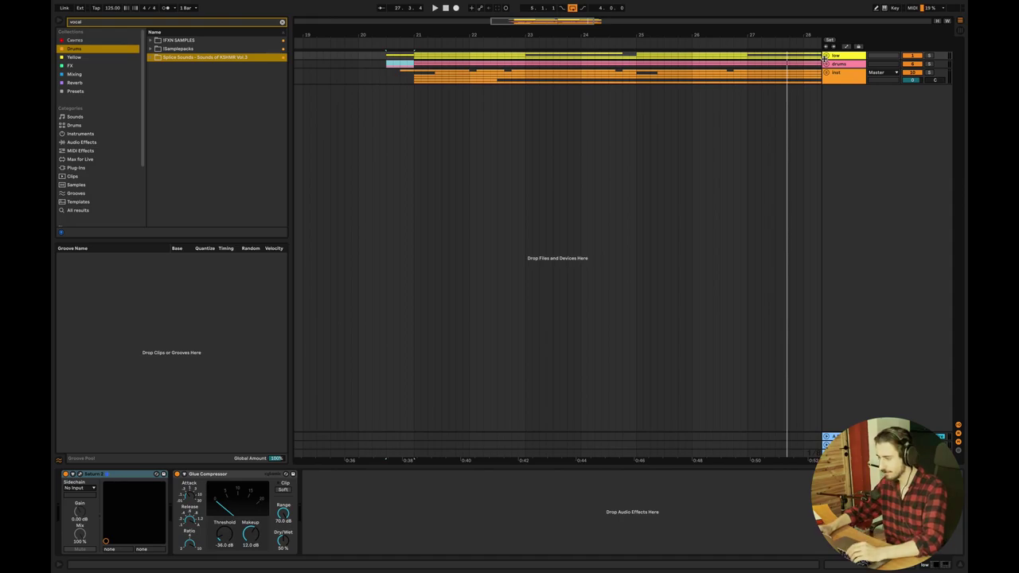
Expand the low group, fold reese, zoom to bars 20–24, and open the bass clip's notes.
{"action": "left_click", "coordinate": [825, 56]}
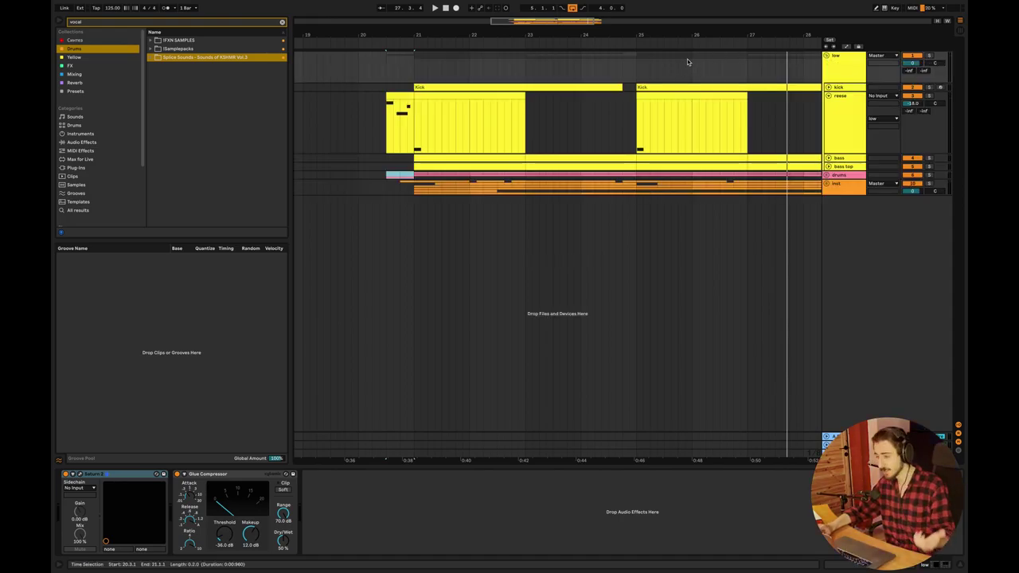
{"action": "left_click", "coordinate": [828, 96]}
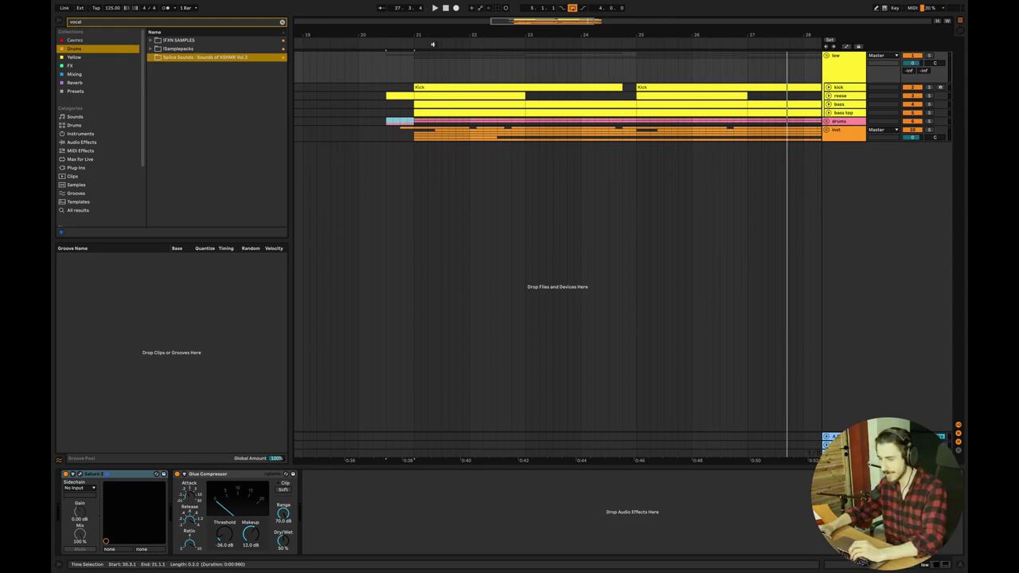
{"action": "left_click_drag", "start_coordinate": [517, 20], "coordinate": [522, 56]}
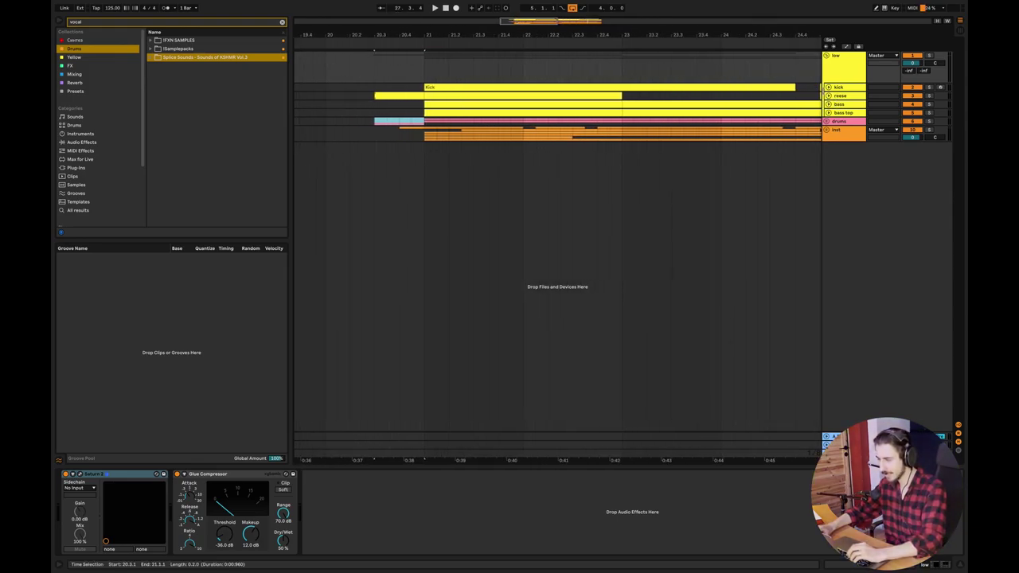
{"action": "left_click", "coordinate": [829, 104]}
{"action": "double_click", "coordinate": [451, 101]}
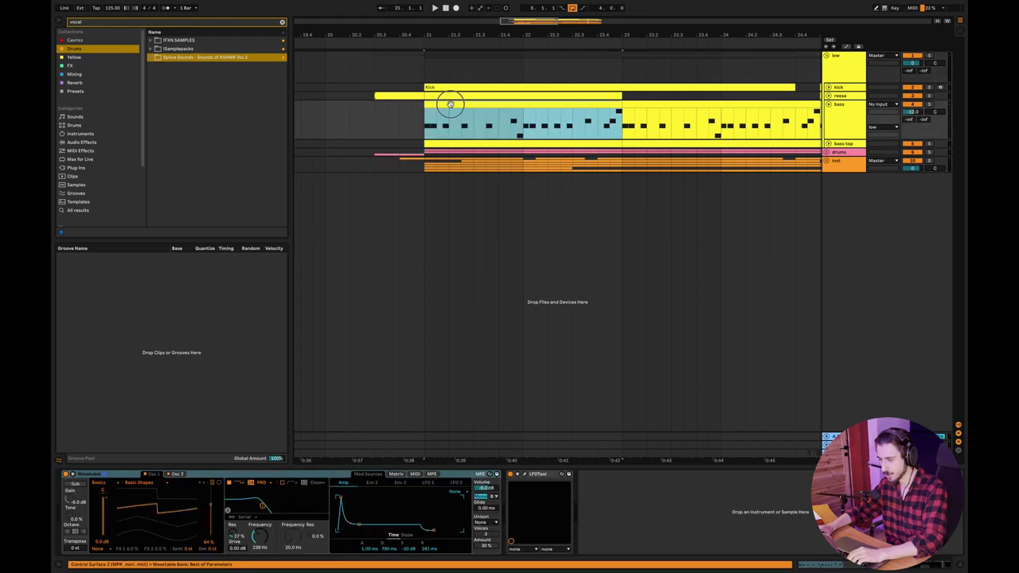
Loop-play the first bass bars and compare the Wavetable synth's two oscillator tabs.
{"action": "left_click", "coordinate": [930, 71]}
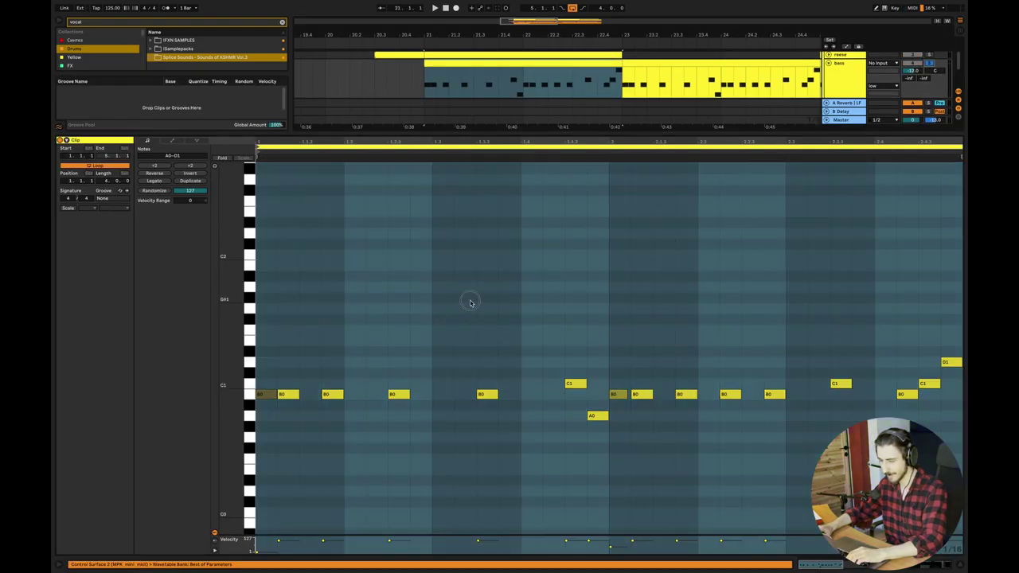
{"action": "left_click", "coordinate": [470, 298]}
{"action": "key", "text": "space"}
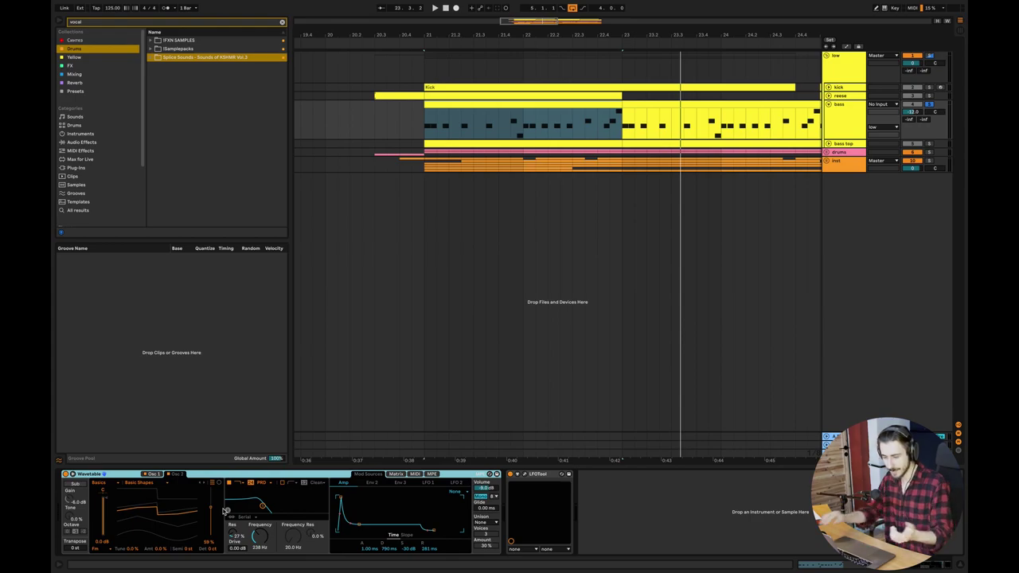
{"action": "left_click", "coordinate": [177, 473]}
{"action": "left_click", "coordinate": [152, 474]}
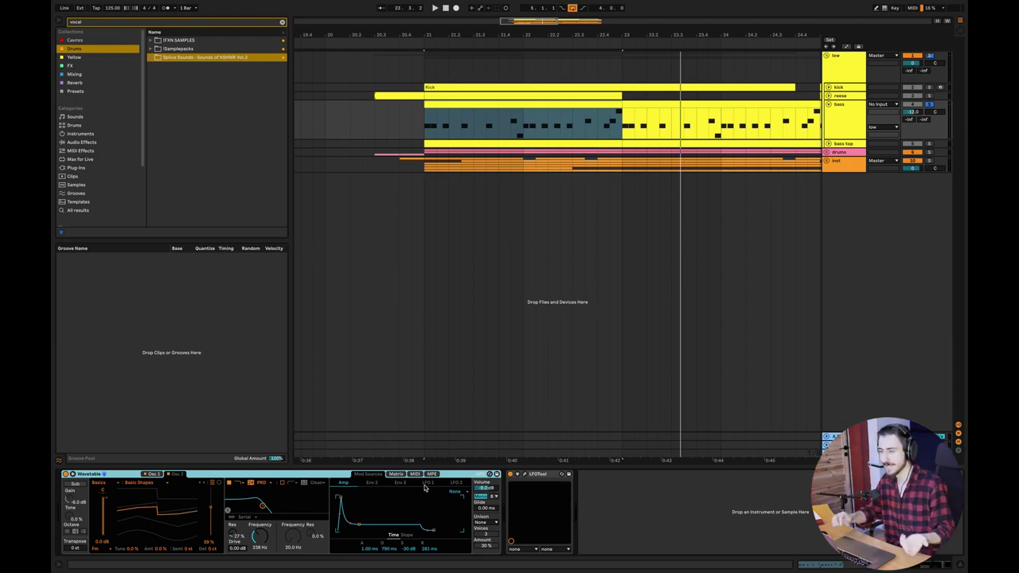
Unfold the bass top track and audition its clip, zoomed out to bars 18–28.
{"action": "left_click", "coordinate": [828, 143]}
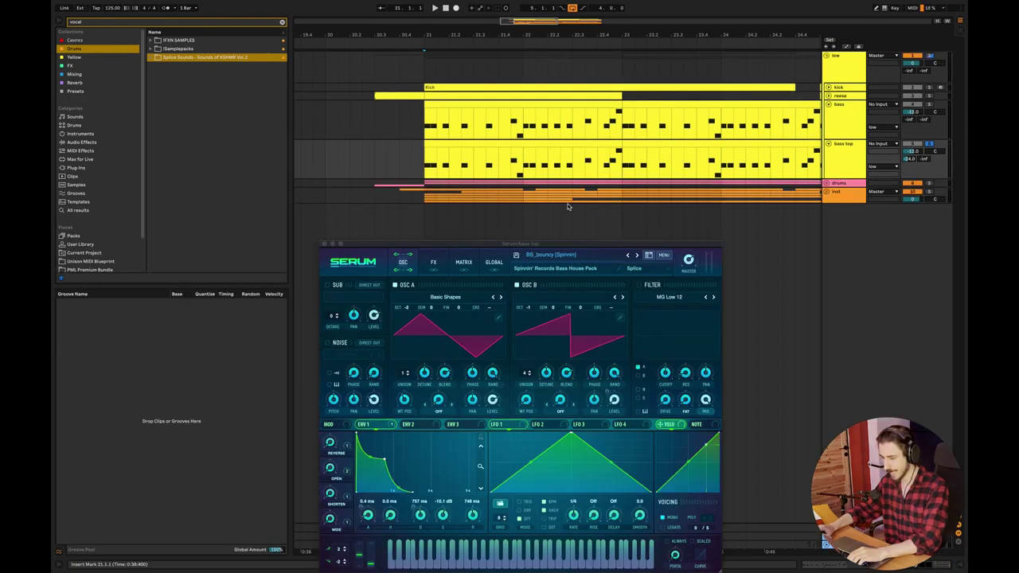
{"action": "left_click", "coordinate": [425, 169]}
{"action": "key", "text": "space"}
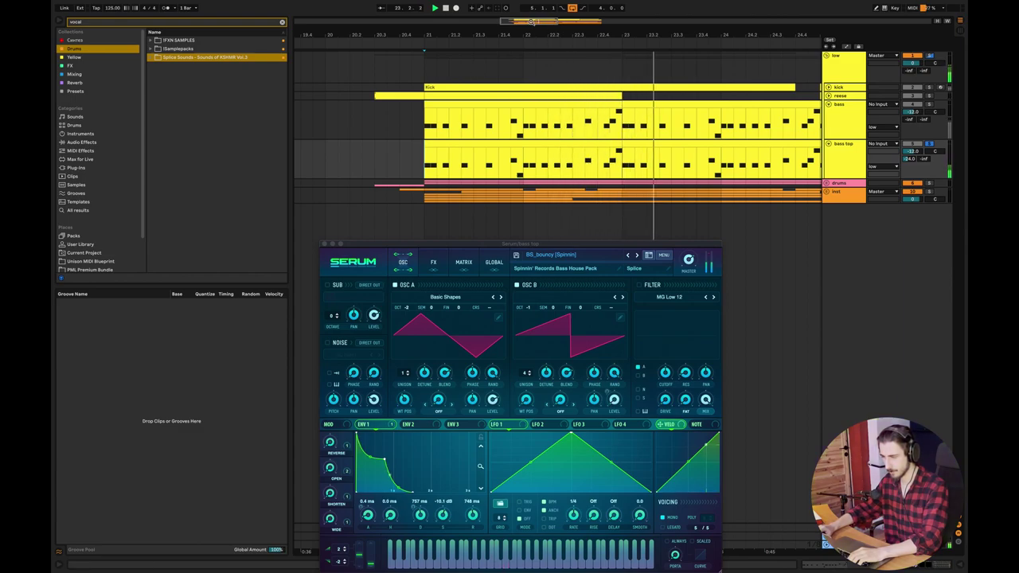
{"action": "key", "text": "ctrl+d"}
{"action": "key", "text": "minus"}
{"action": "key", "text": "space"}
Show the bass top's Serum synth, play from bar 21, and lower its reverb send to -30 dB.
{"action": "left_click", "coordinate": [930, 59]}
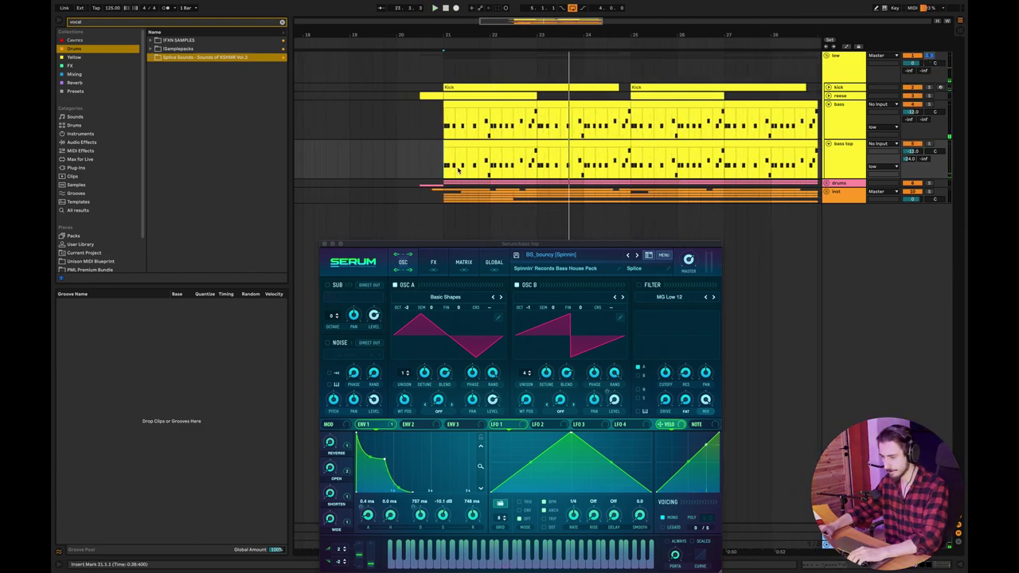
{"action": "left_click", "coordinate": [446, 165]}
{"action": "key", "text": "space"}
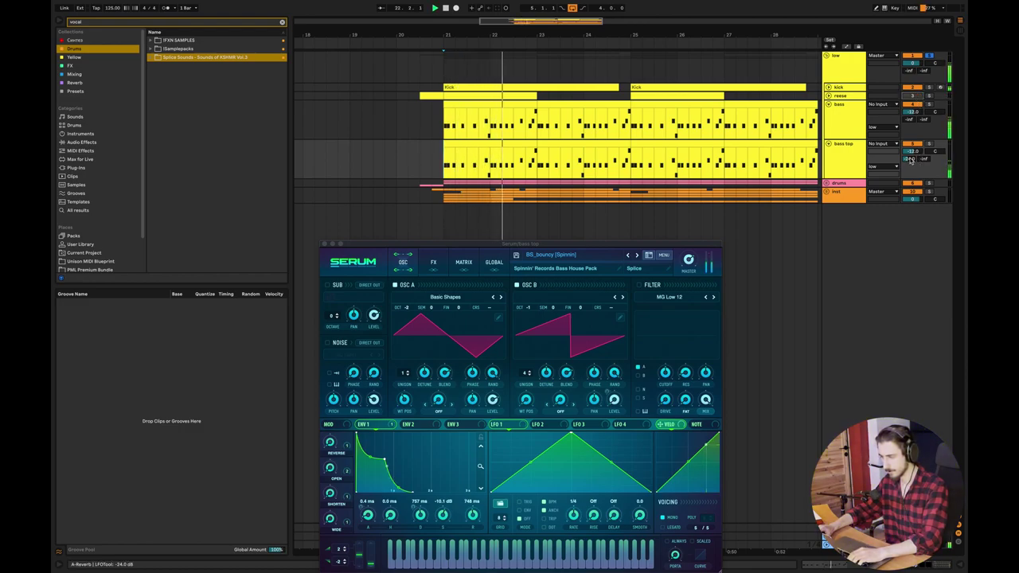
{"action": "left_click_drag", "start_coordinate": [909, 159], "coordinate": [913, 163]}
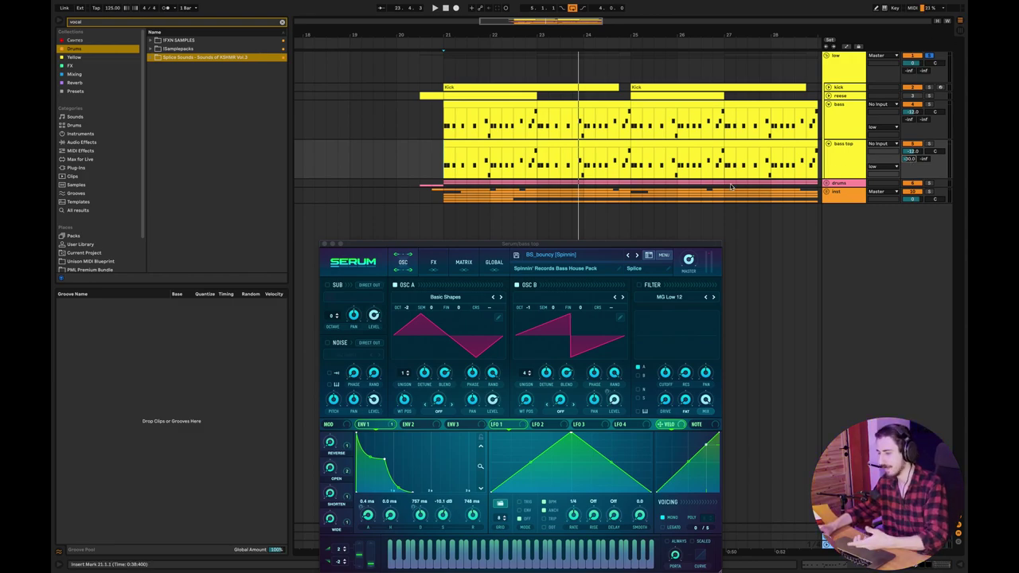
Fold bass and bass top, unfold reese, close Serum, then solo reese and show its device chain.
{"action": "left_click", "coordinate": [828, 145]}
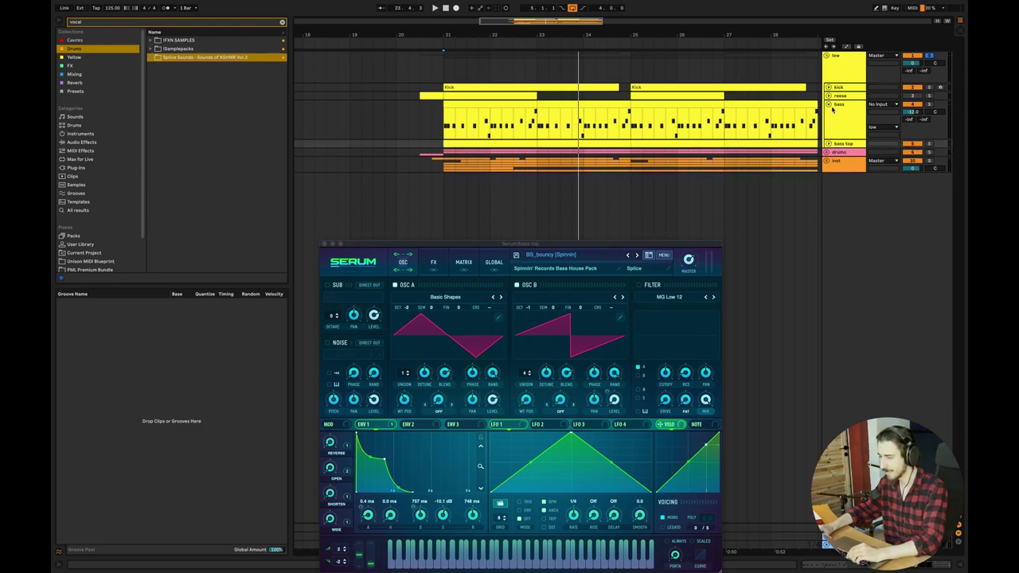
{"action": "left_click", "coordinate": [828, 104]}
{"action": "left_click", "coordinate": [828, 96]}
{"action": "left_click_drag", "start_coordinate": [516, 23], "coordinate": [519, 44]}
{"action": "left_click", "coordinate": [926, 86]}
{"action": "left_click", "coordinate": [929, 94]}
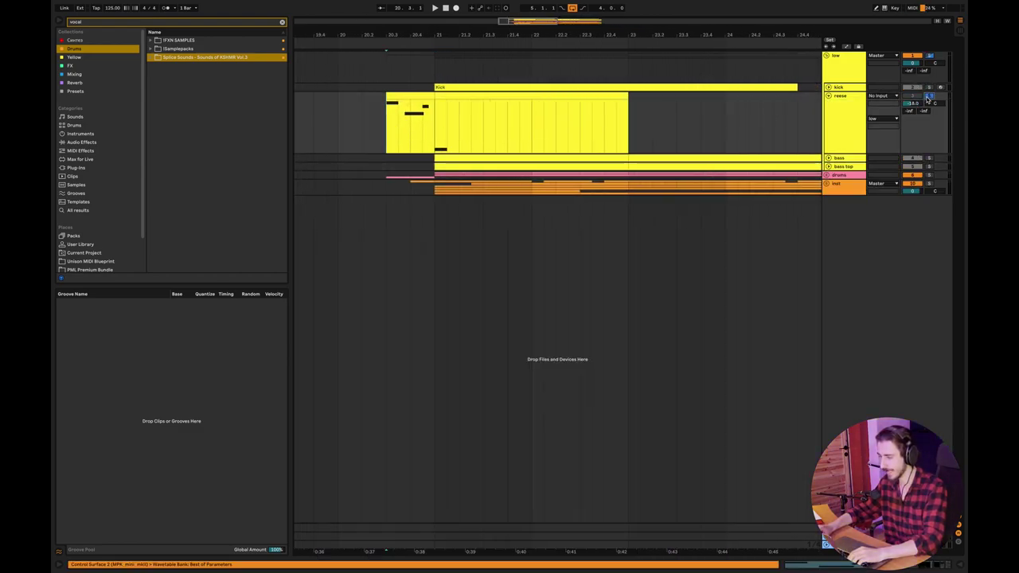
{"action": "key", "text": "space"}
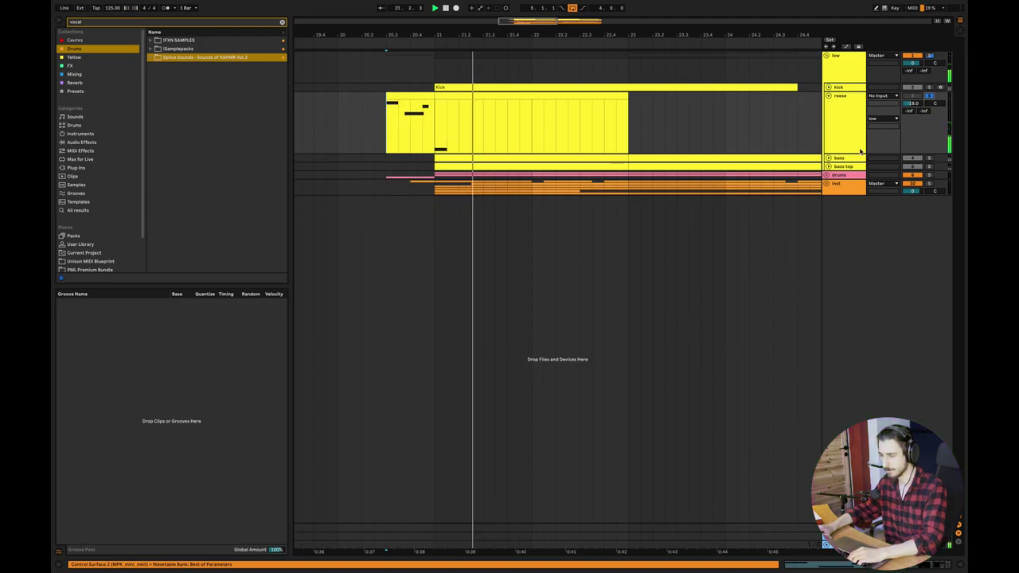
{"action": "double_click", "coordinate": [843, 125]}
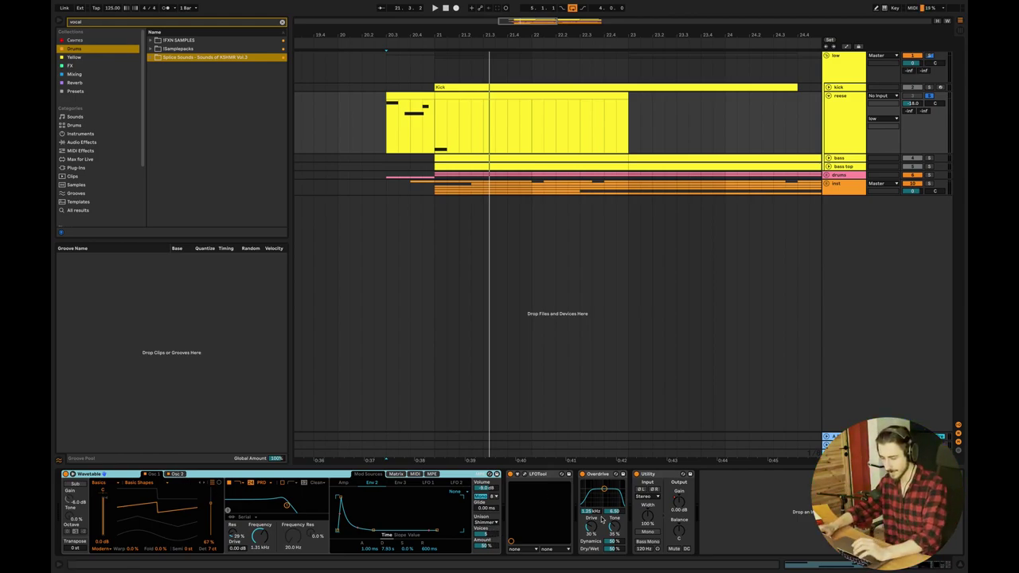
Set the reese Wavetable's unison mode to Shimmer and play from 20.3.1.
{"action": "left_click", "coordinate": [490, 522]}
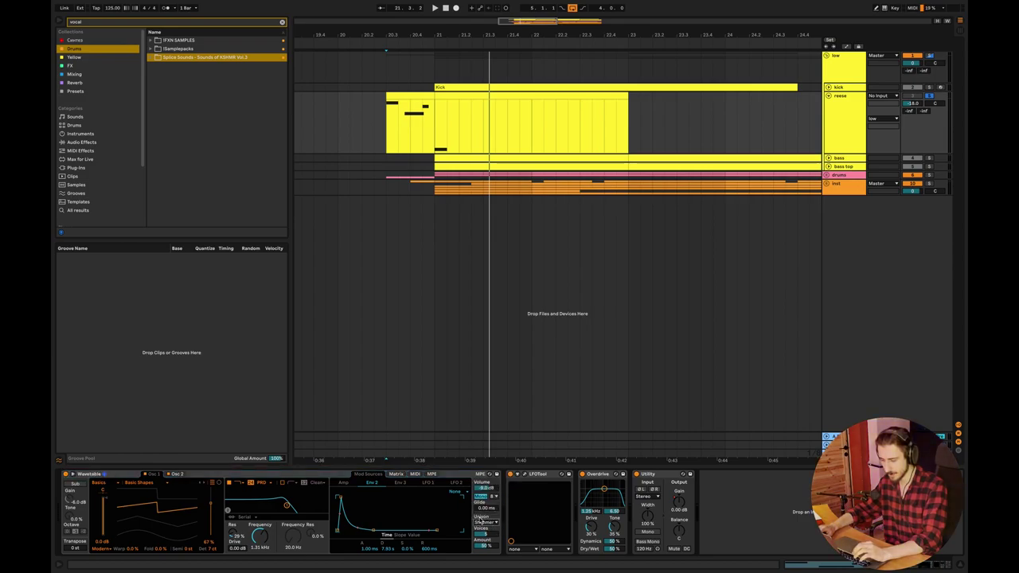
{"action": "left_click", "coordinate": [483, 489]}
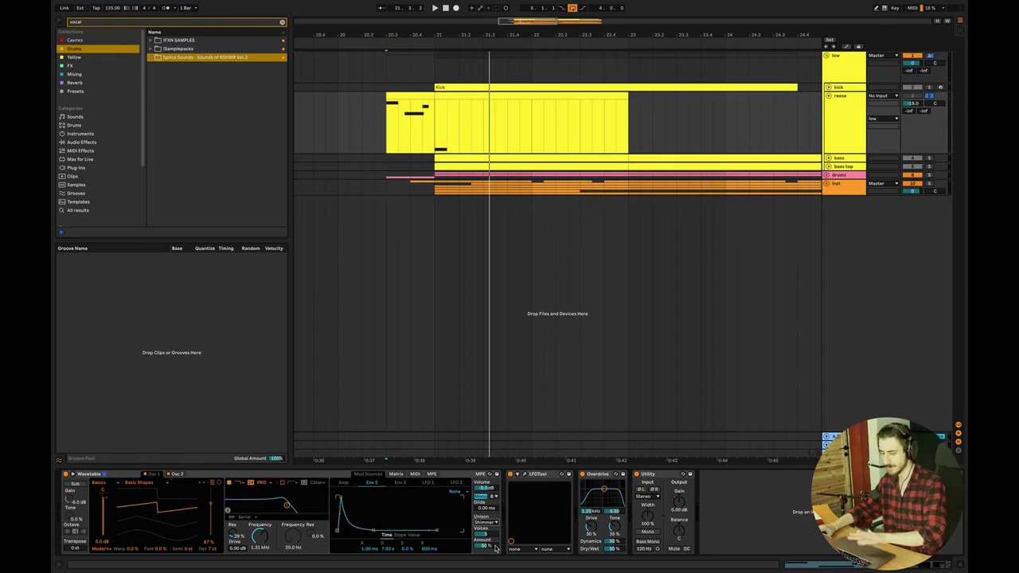
{"action": "left_click", "coordinate": [602, 478]}
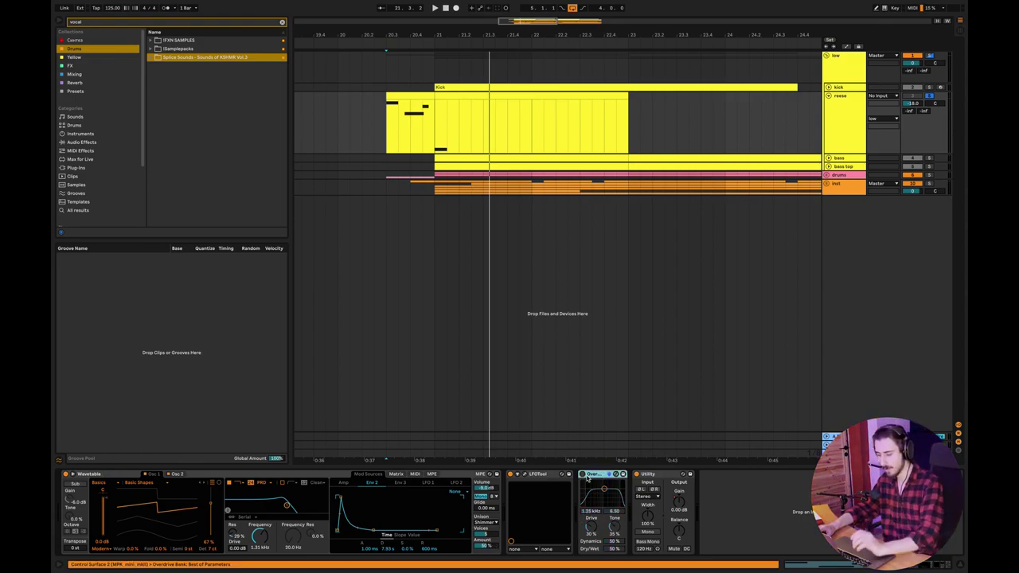
{"action": "left_click", "coordinate": [388, 137]}
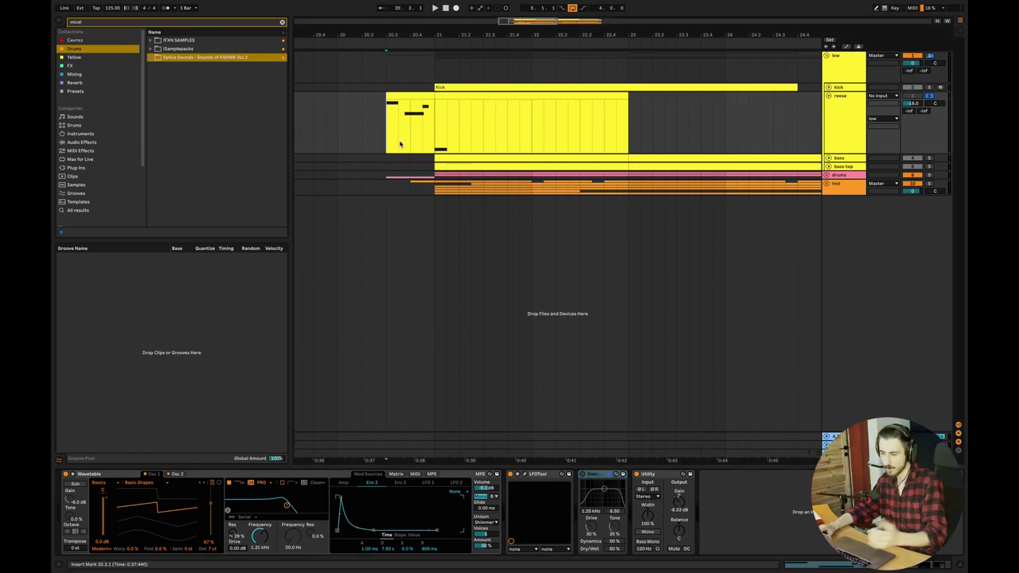
{"action": "key", "text": "space"}
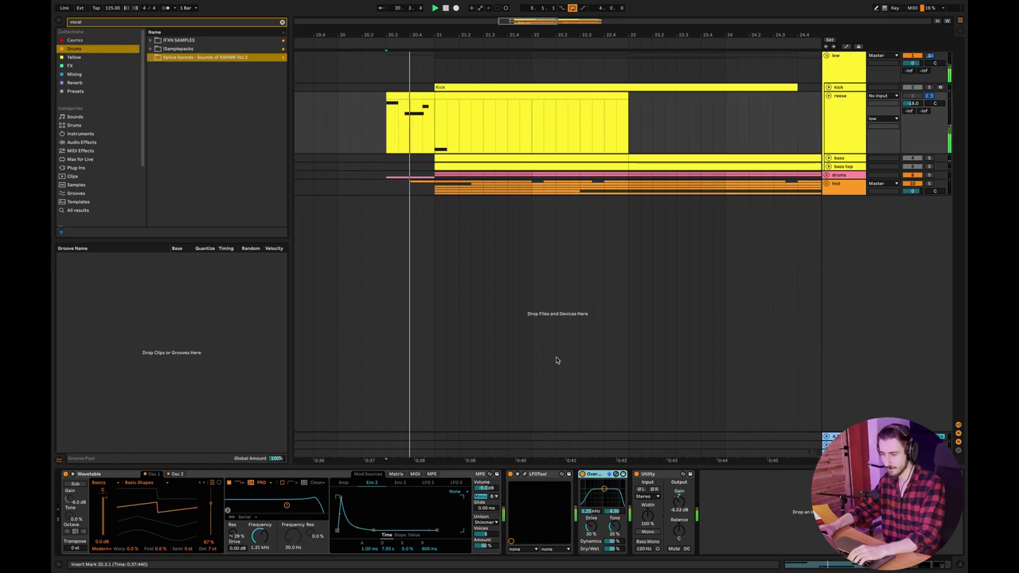
Mute the drums group, zoom out, and fold reese and the low group back up.
{"action": "left_click", "coordinate": [913, 174]}
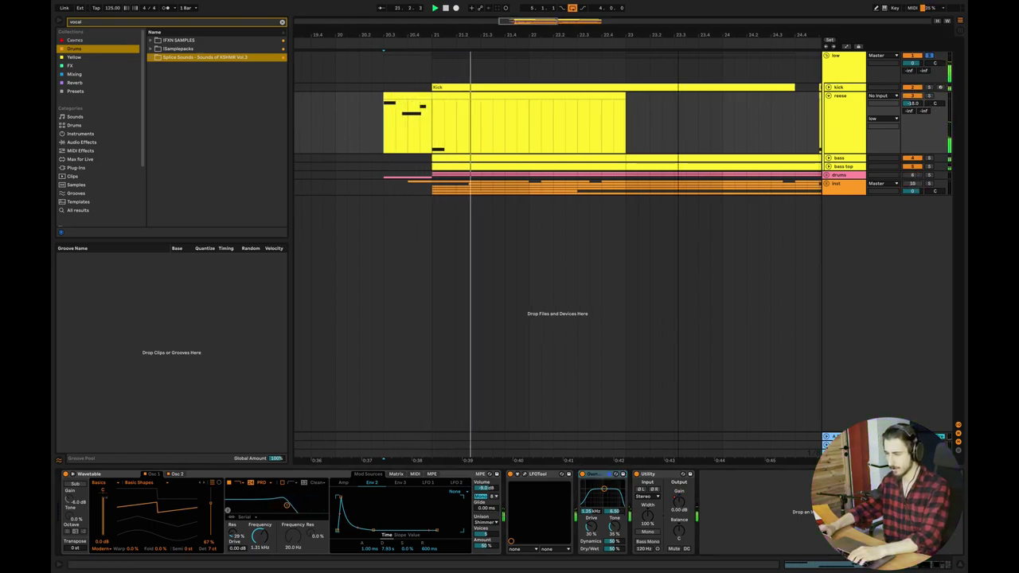
{"action": "key", "text": "minus"}
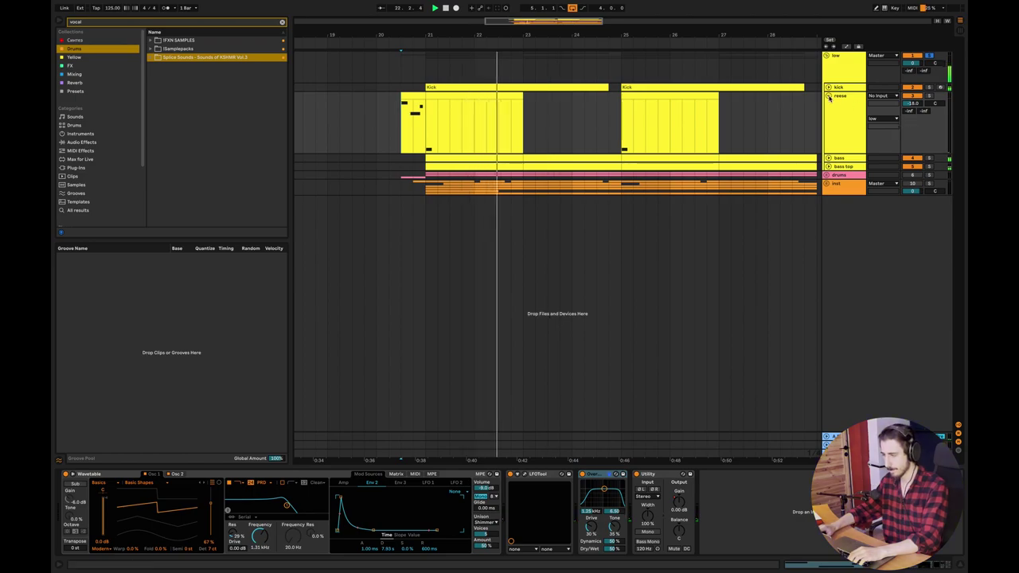
{"action": "left_click", "coordinate": [829, 96]}
{"action": "left_click", "coordinate": [829, 74]}
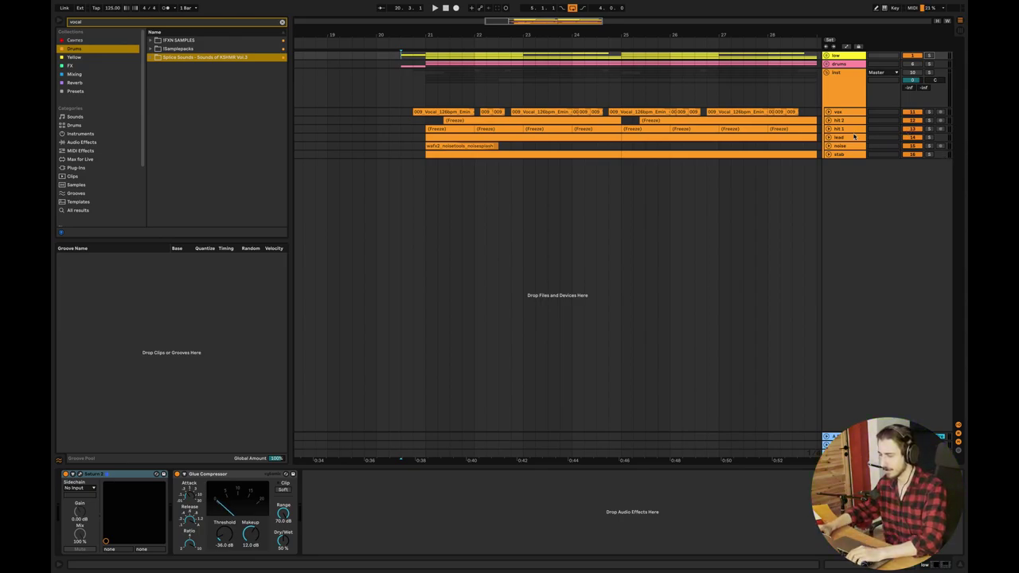
Expand the inst group, solo the lead, and open its clip showing notes B1, C2 and A1.
{"action": "left_click", "coordinate": [828, 138]}
{"action": "left_click", "coordinate": [427, 160]}
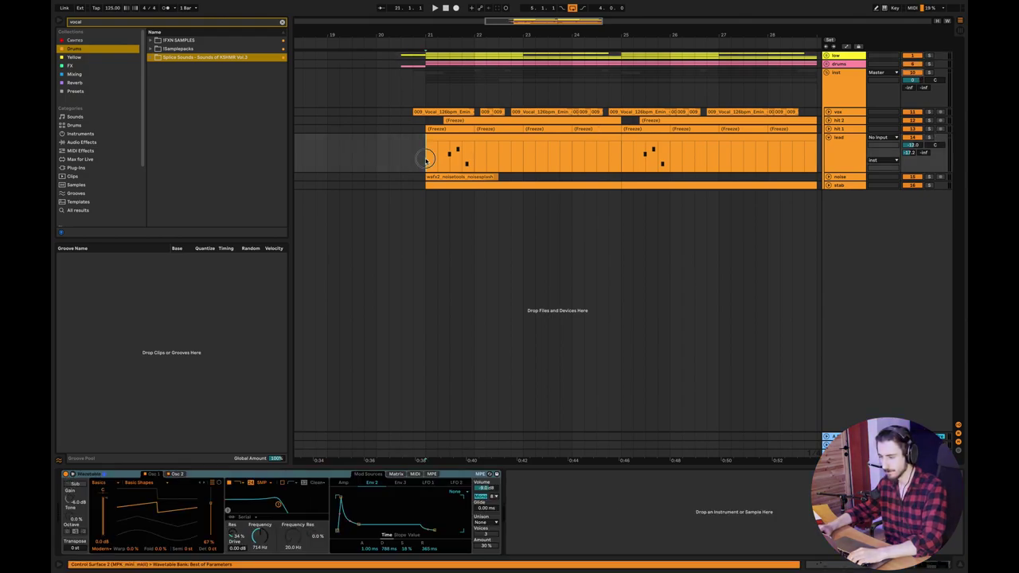
{"action": "key", "text": "space"}
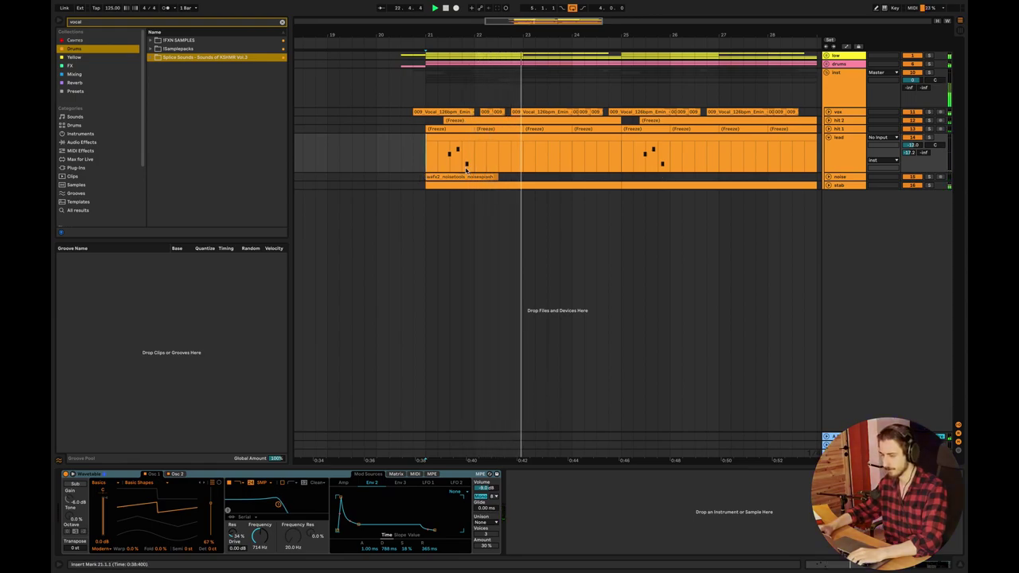
{"action": "left_click", "coordinate": [925, 138]}
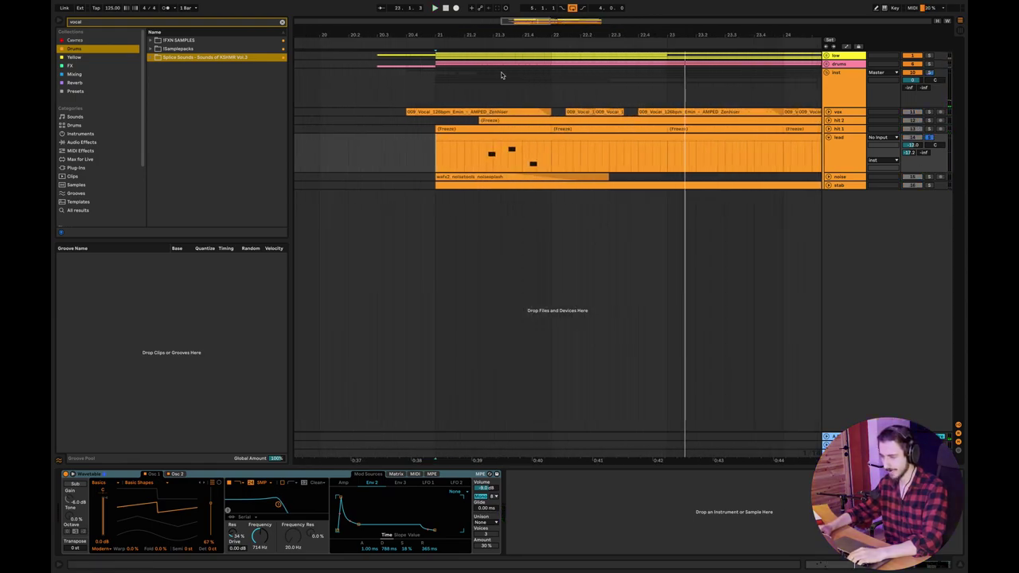
{"action": "double_click", "coordinate": [557, 155]}
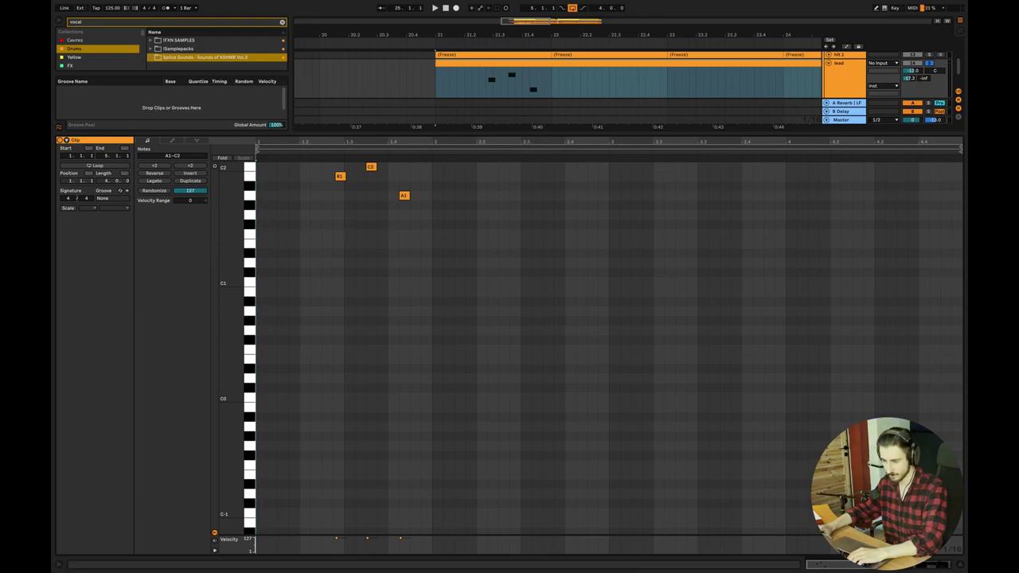
{"action": "scroll", "coordinate": [312, 305], "scroll_direction": "up", "scroll_amount": 4}
{"action": "left_click", "coordinate": [359, 269]}
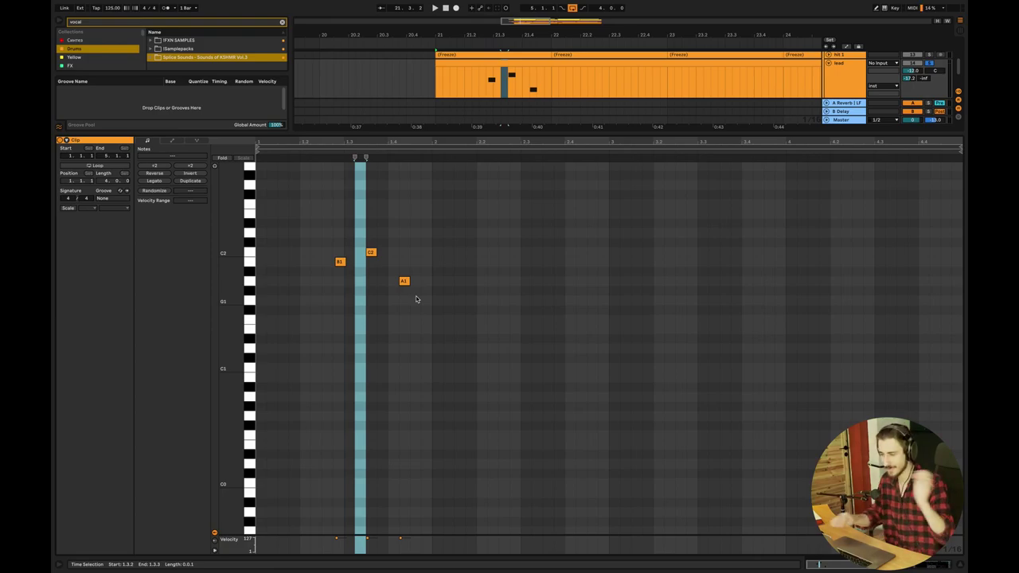
Show the lead's Wavetable device and switch to Osc 2's Clipped Sweep wavetable.
{"action": "left_click", "coordinate": [954, 563]}
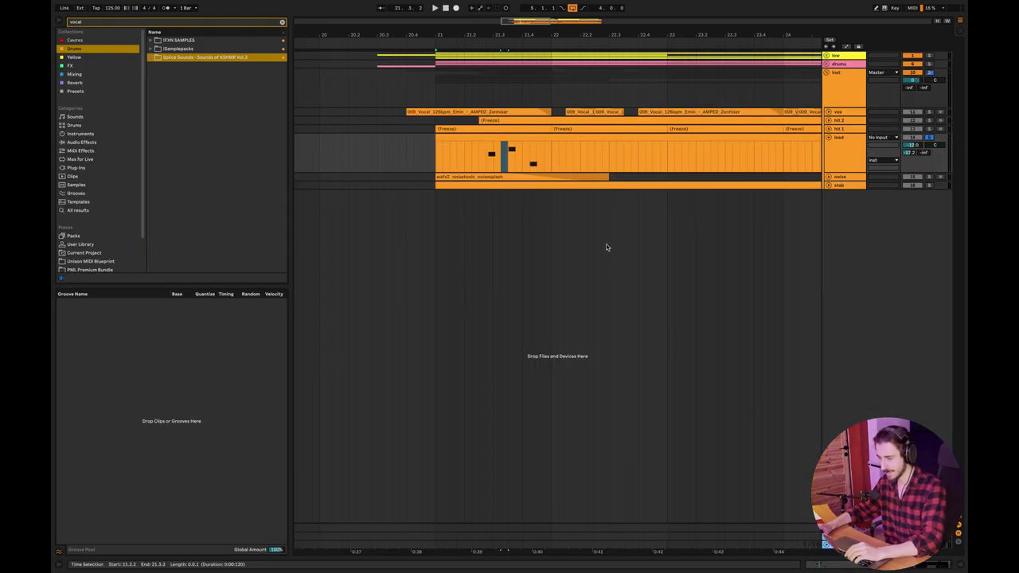
{"action": "double_click", "coordinate": [551, 137]}
{"action": "left_click", "coordinate": [954, 563]}
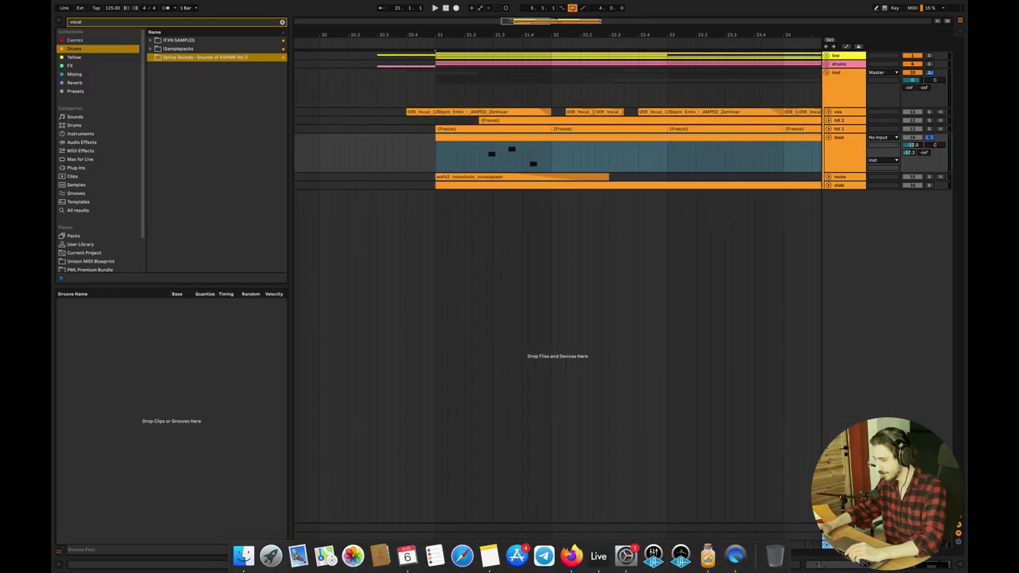
{"action": "key", "text": "shift+Tab"}
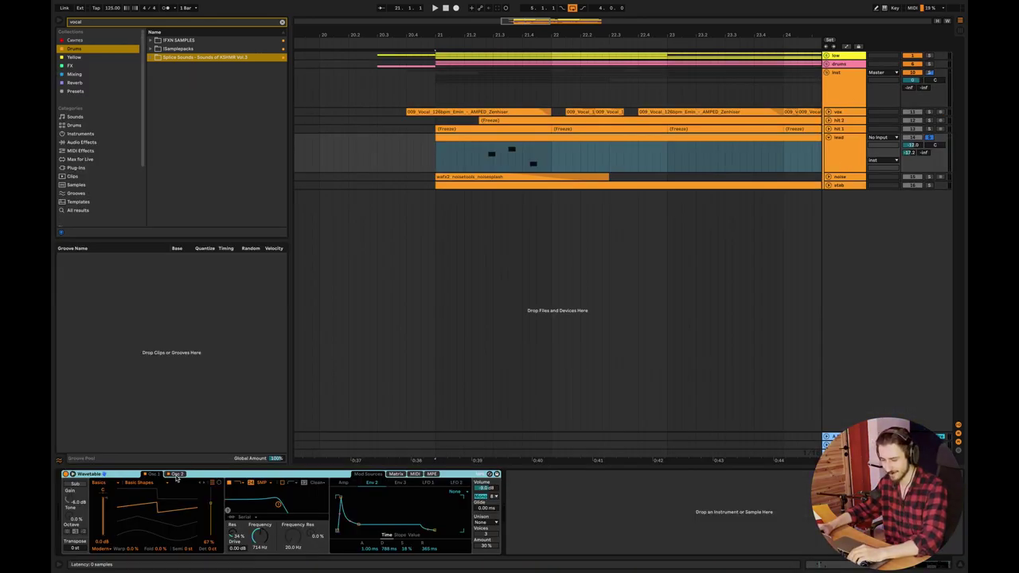
{"action": "left_click", "coordinate": [149, 475]}
{"action": "left_click", "coordinate": [149, 475]}
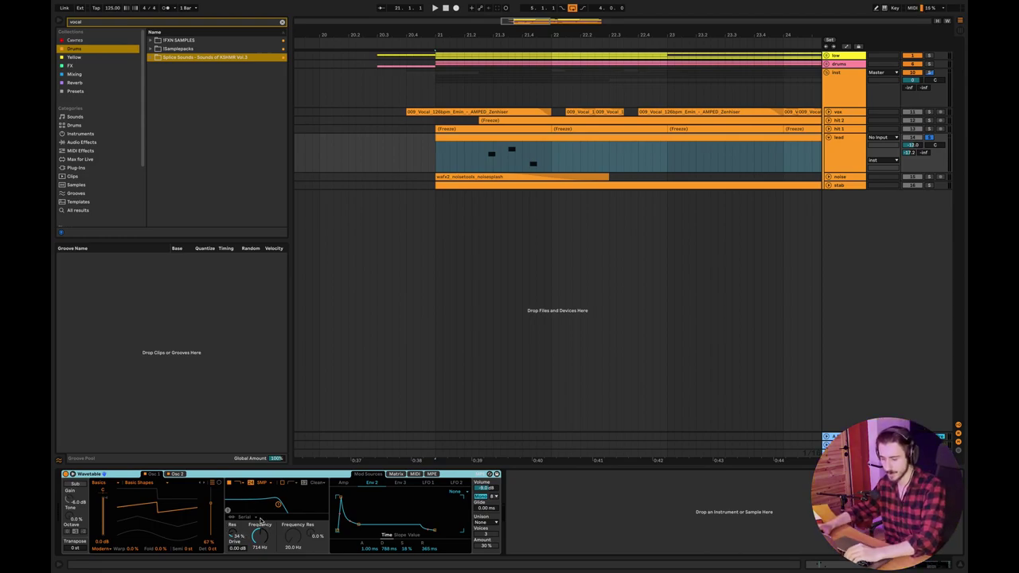
{"action": "left_click", "coordinate": [178, 475]}
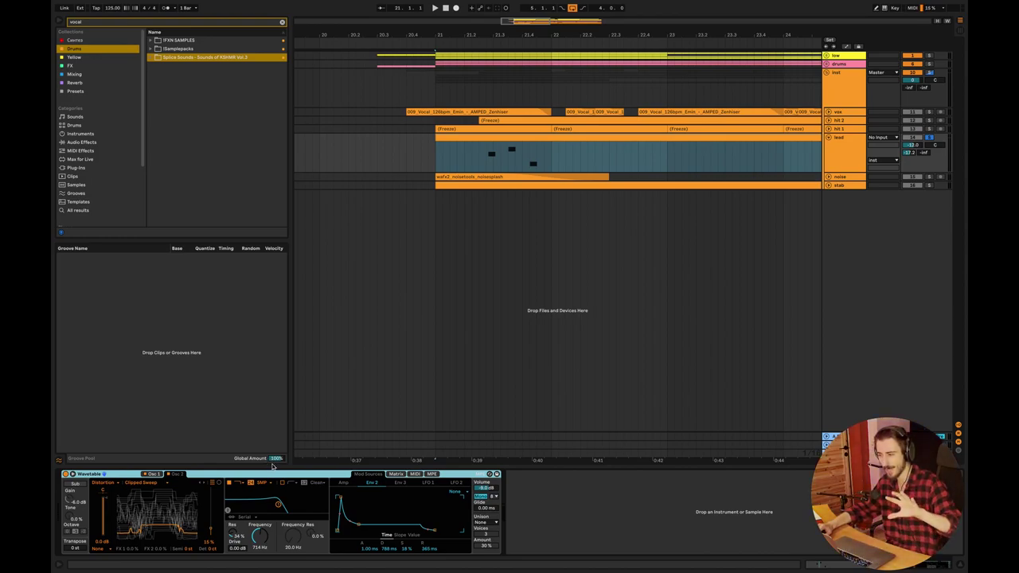
Play the lead from a set start point, then fold the lead track and zoom out.
{"action": "left_click", "coordinate": [479, 154]}
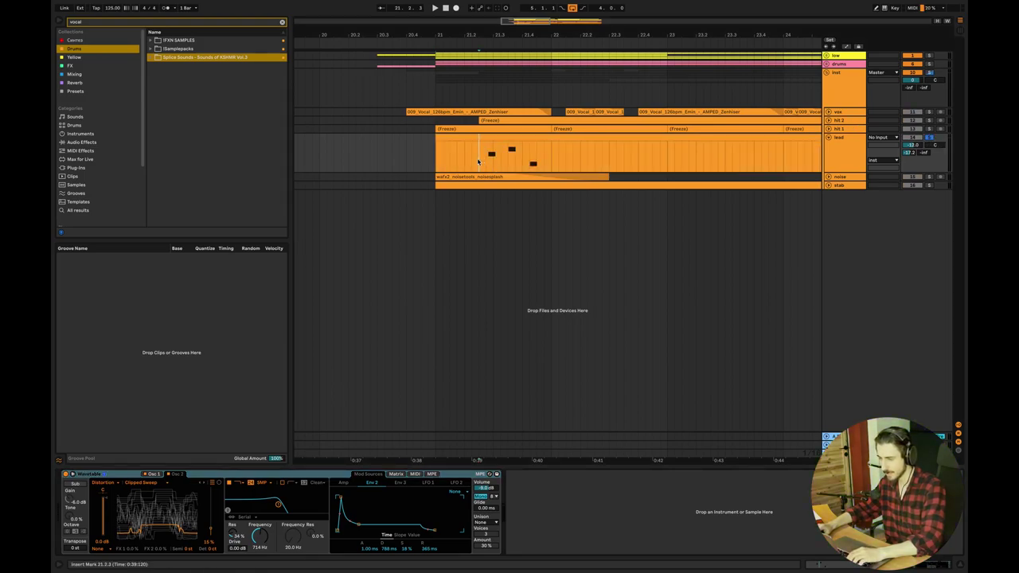
{"action": "key", "text": "space"}
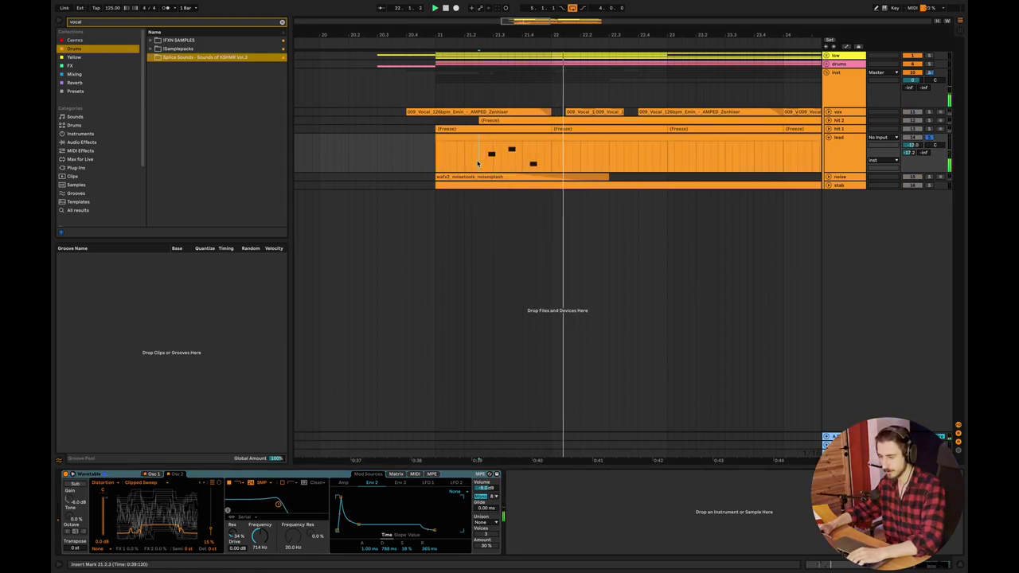
{"action": "key", "text": "space"}
{"action": "key", "text": "space"}
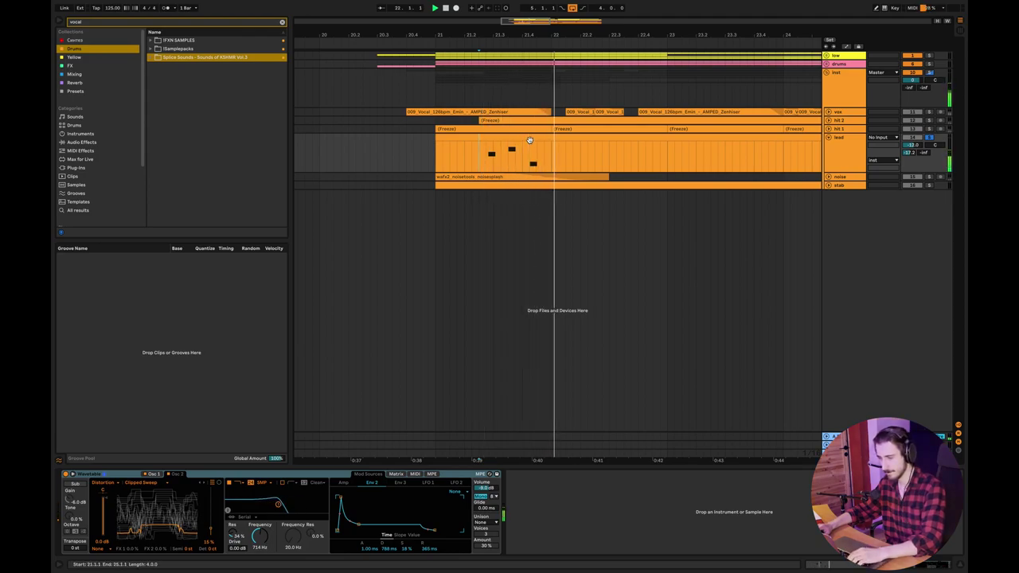
{"action": "key", "text": "space"}
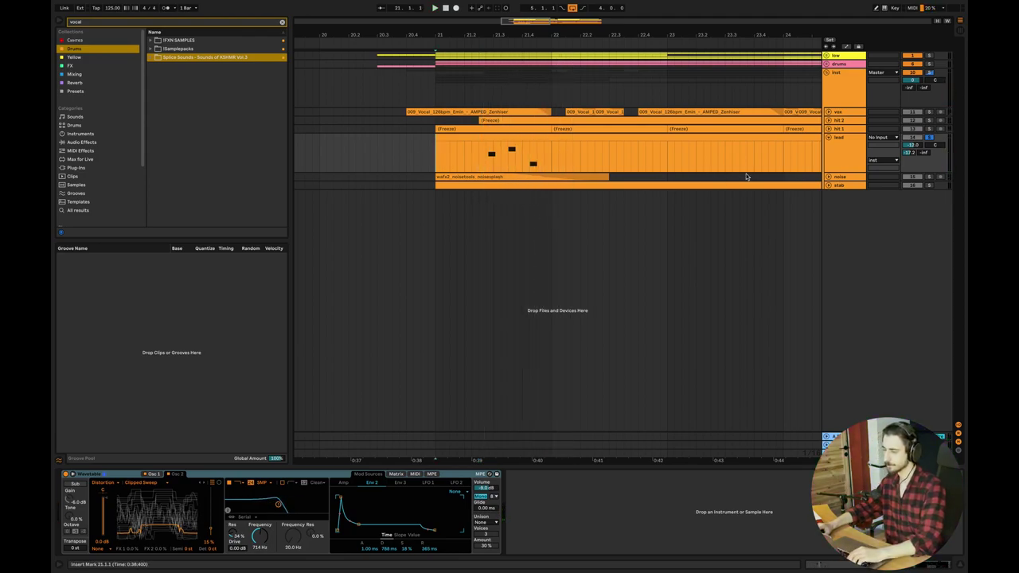
{"action": "left_click", "coordinate": [829, 138]}
{"action": "left_click_drag", "start_coordinate": [532, 16], "coordinate": [555, 19]}
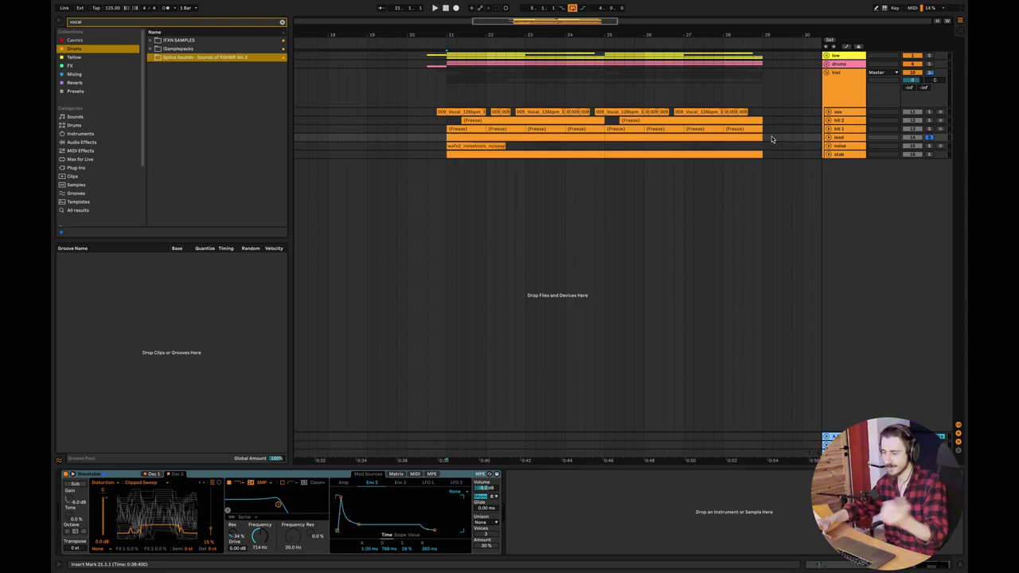
Unfold hit 1 and hit 2 to show their clip waveforms and play the hits.
{"action": "left_click", "coordinate": [829, 129]}
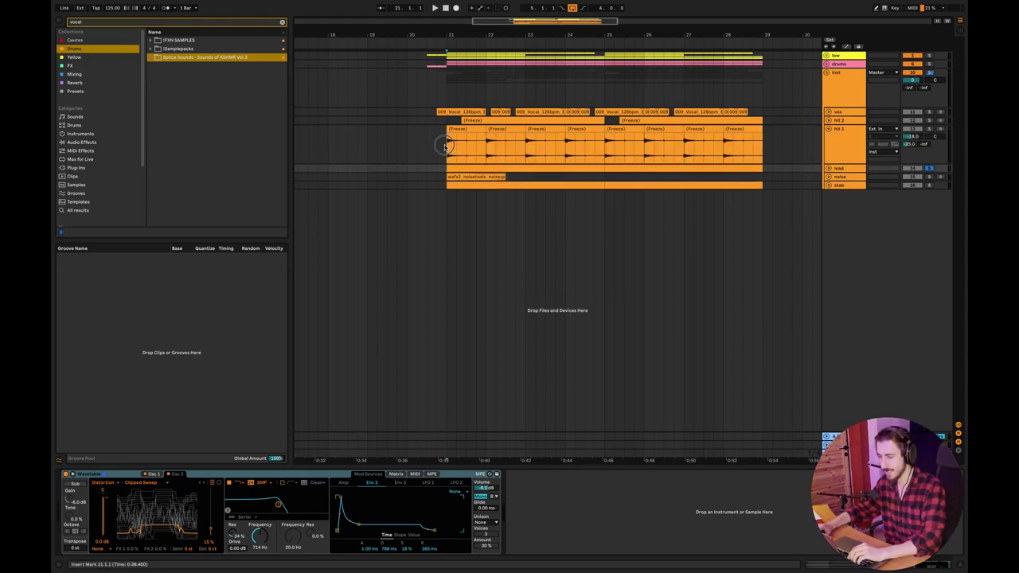
{"action": "left_click", "coordinate": [445, 145]}
{"action": "key", "text": "space"}
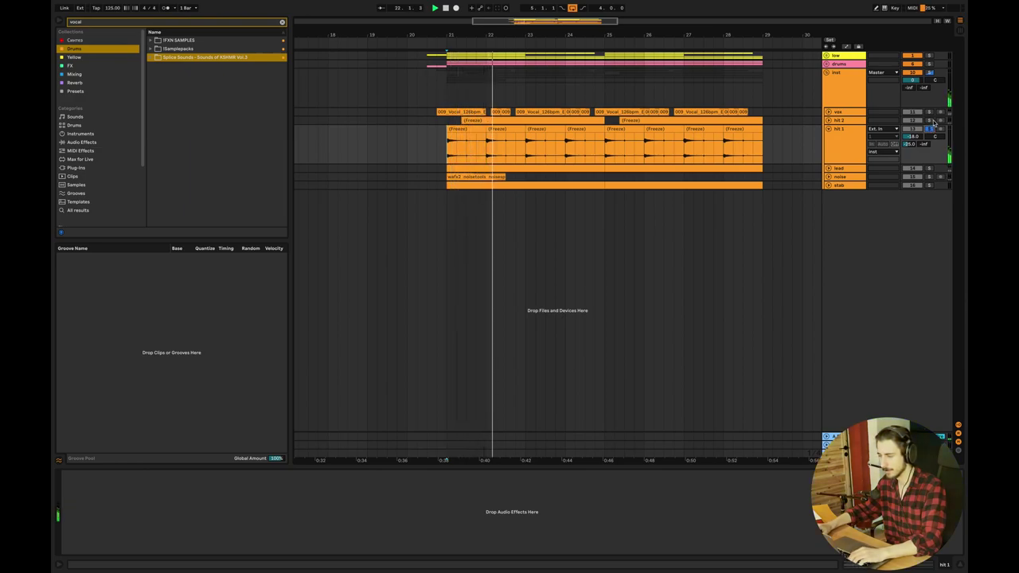
{"action": "left_click", "coordinate": [828, 121]}
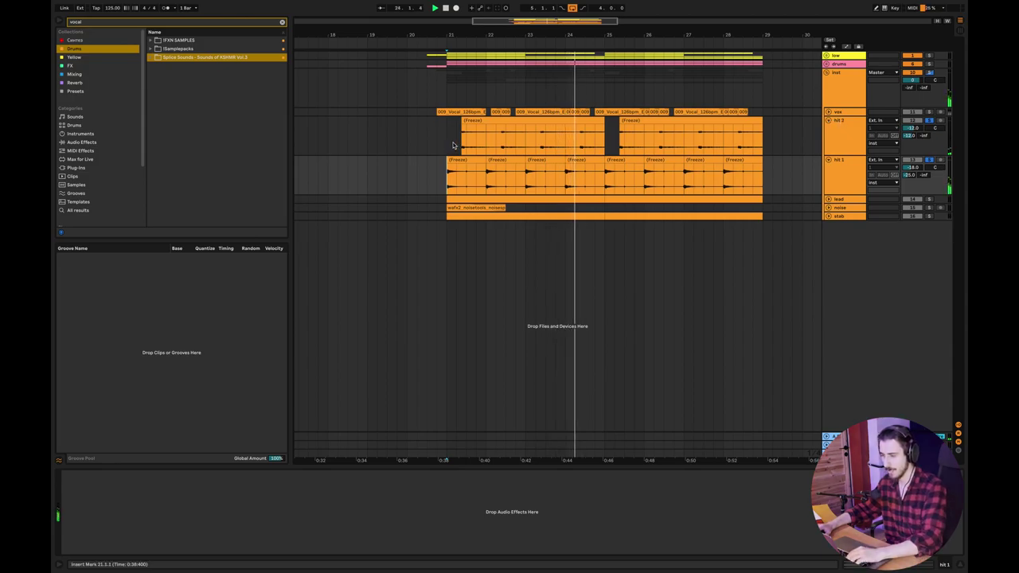
{"action": "key", "text": "space"}
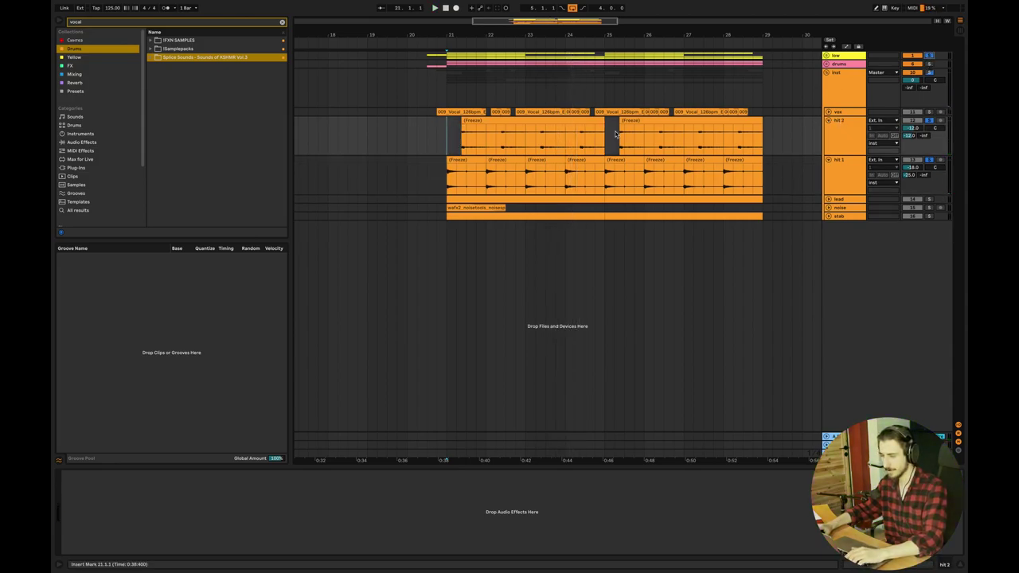
{"action": "key", "text": "space"}
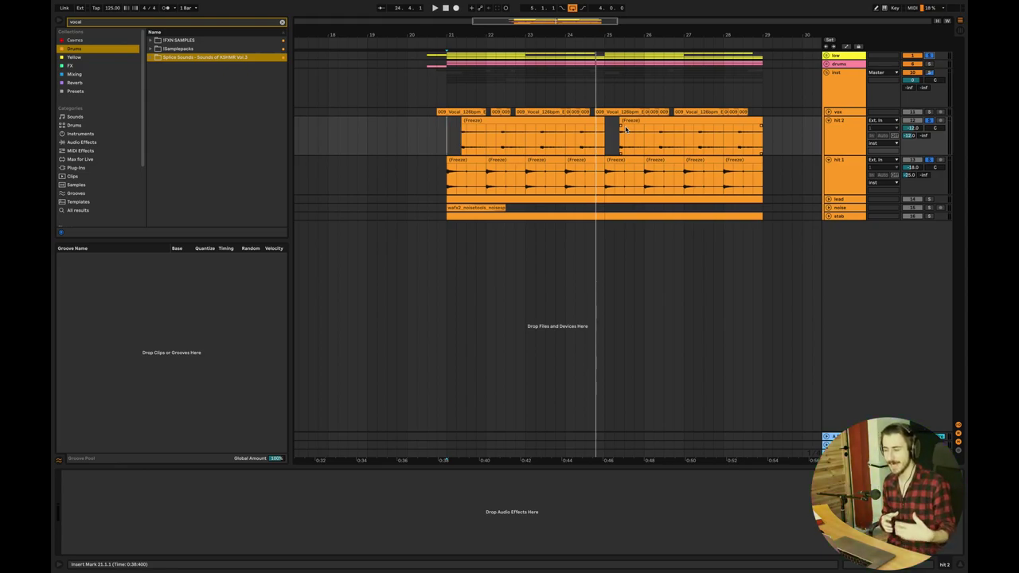
Zoom into bars 20–26 and replay the layered hits from bar 21.
{"action": "left_click_drag", "start_coordinate": [518, 35], "coordinate": [519, 56]}
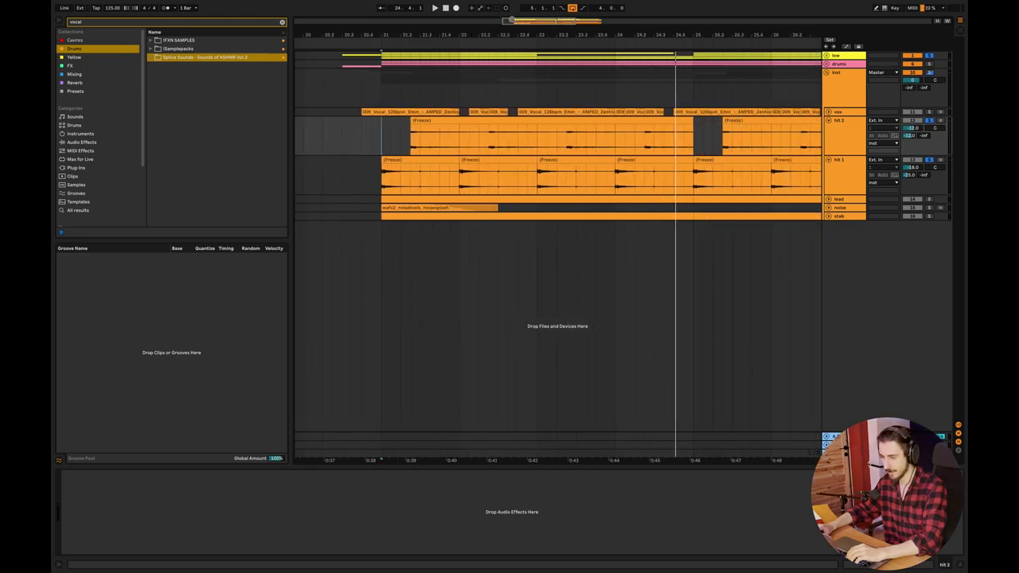
{"action": "left_click", "coordinate": [385, 178]}
{"action": "left_click", "coordinate": [718, 196]}
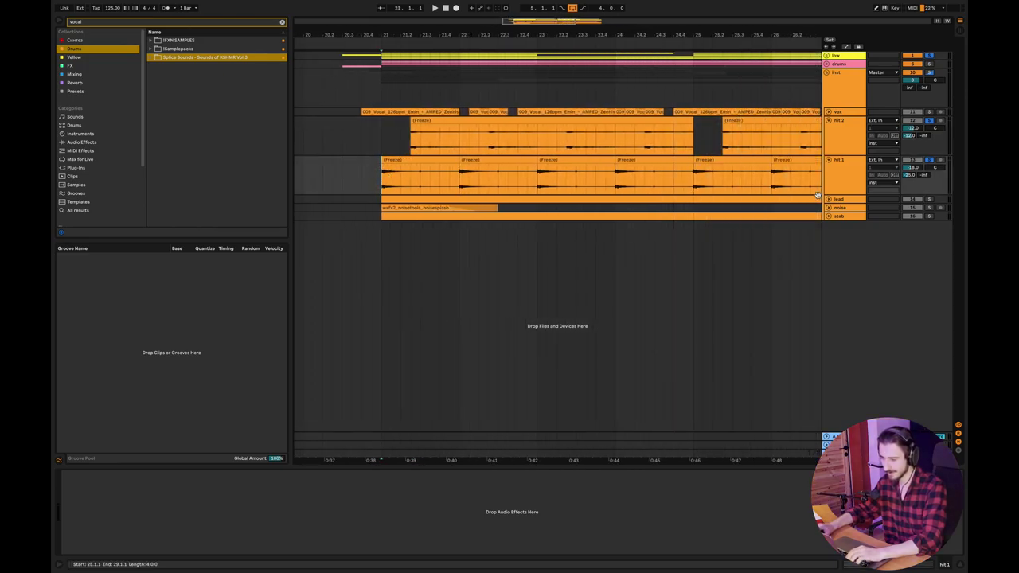
{"action": "key", "text": "space"}
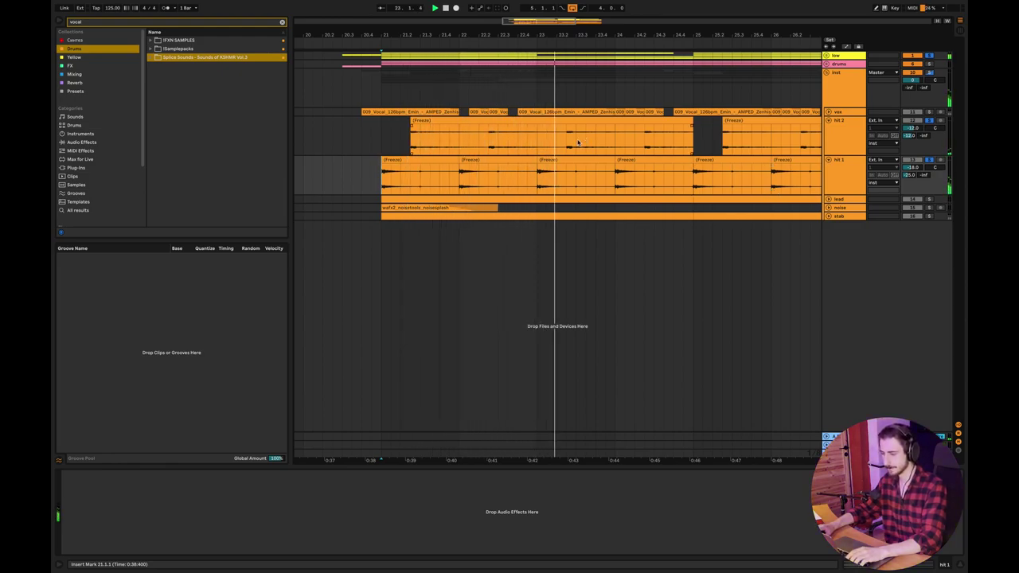
{"action": "key", "text": "space"}
{"action": "left_click", "coordinate": [392, 159]}
{"action": "left_click", "coordinate": [391, 159]}
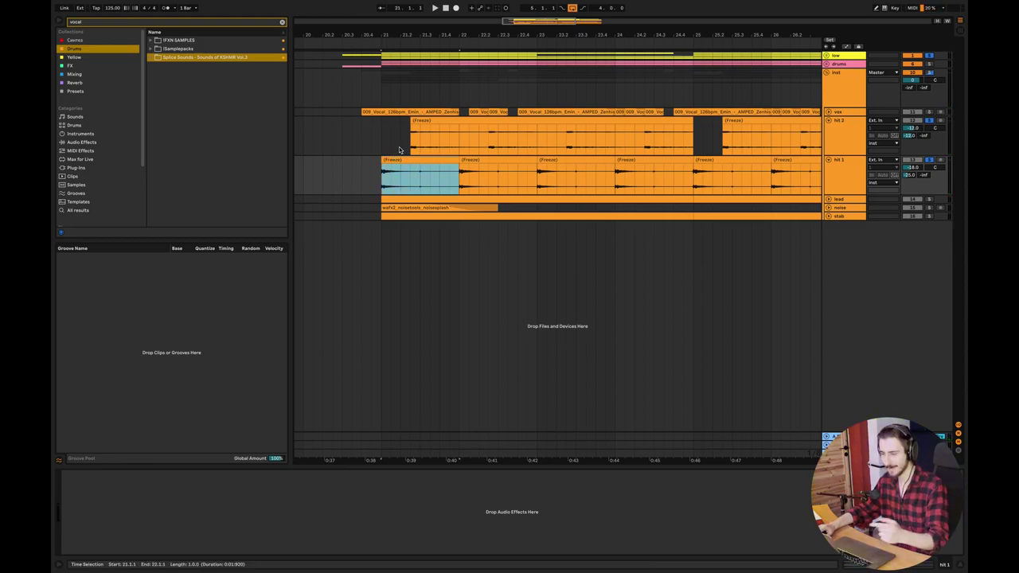
{"action": "mouse_move", "coordinate": [402, 148]}
{"action": "left_mouse_down"}
{"action": "mouse_move", "coordinate": [422, 141]}
{"action": "mouse_move", "coordinate": [402, 139]}
{"action": "left_mouse_up"}
{"action": "left_click", "coordinate": [391, 143]}
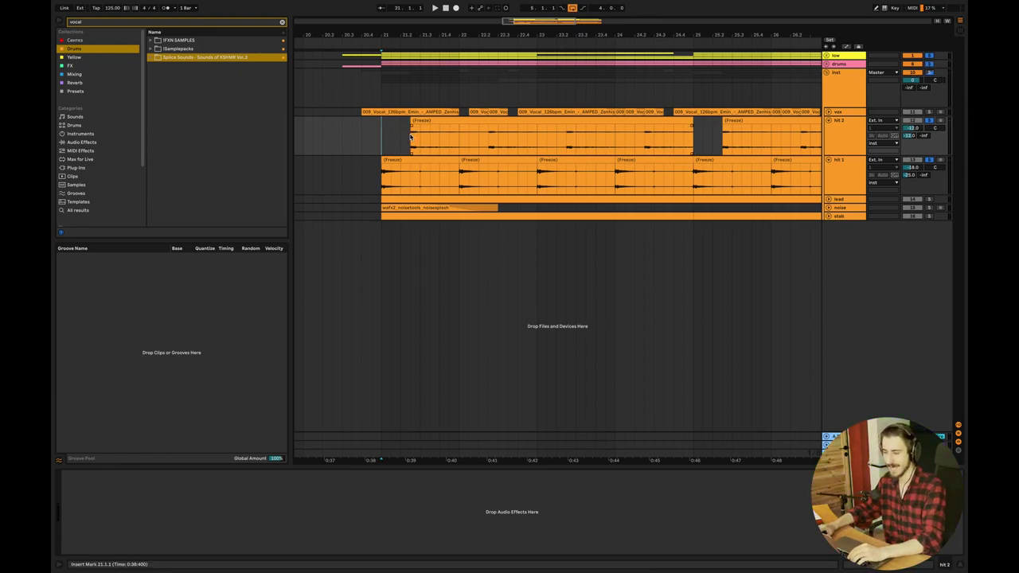
{"action": "key", "text": "space"}
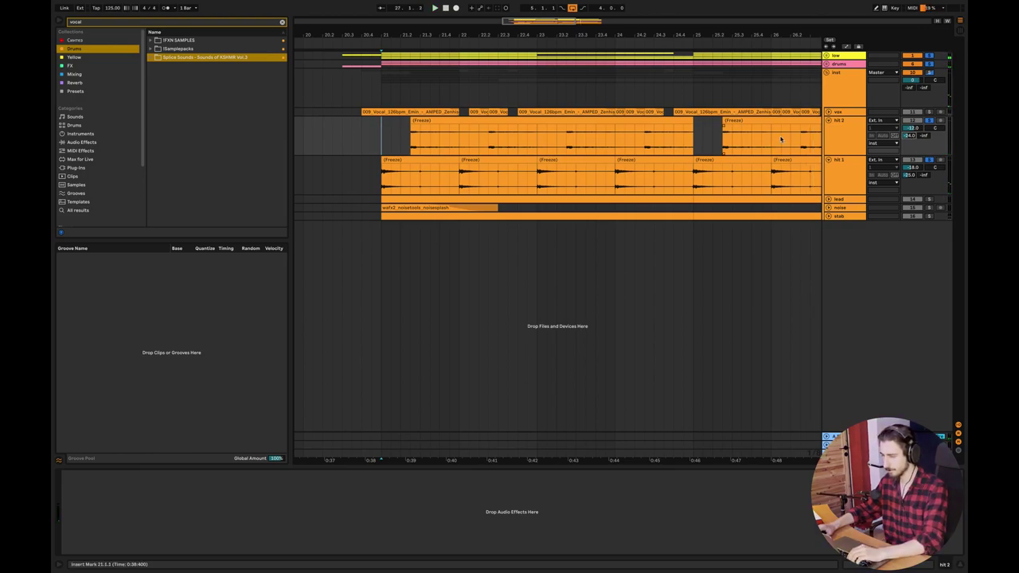
Unfold vox, toggle its mixer button, play the vocals zoomed out to bars 18–29, then fold vox.
{"action": "left_click", "coordinate": [829, 112]}
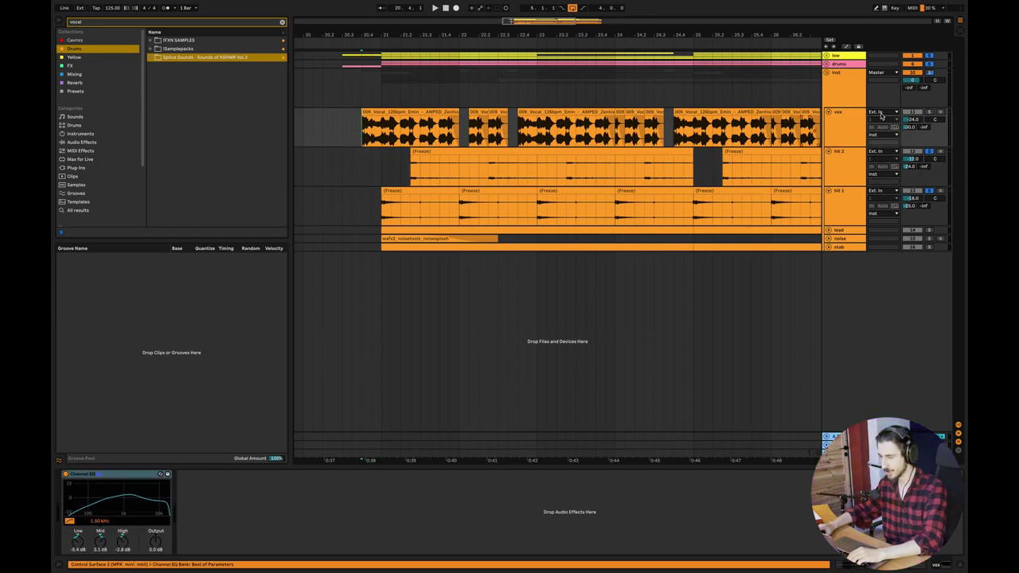
{"action": "left_click", "coordinate": [928, 113]}
{"action": "key", "text": "space"}
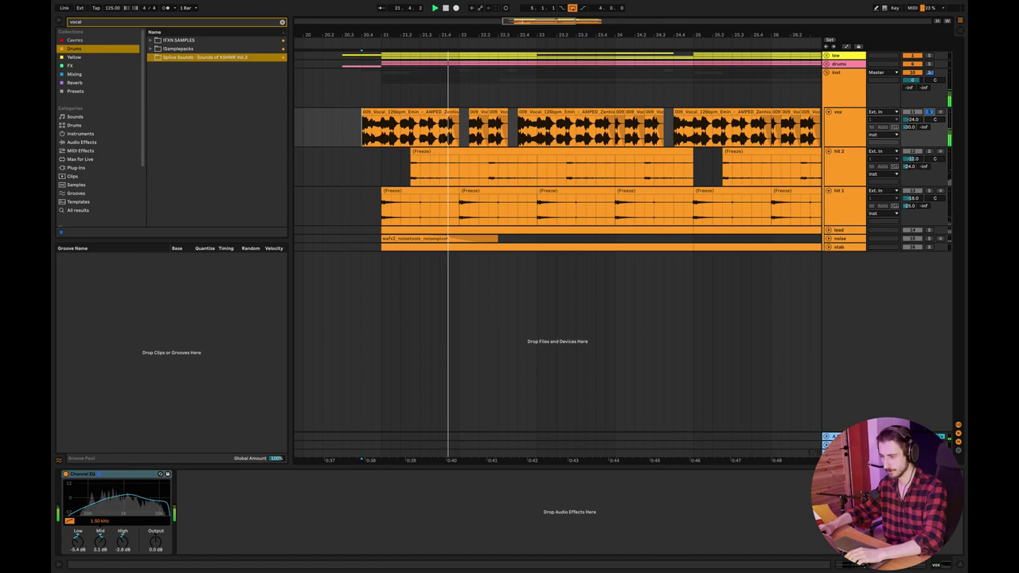
{"action": "key", "text": "minus"}
{"action": "key", "text": "minus"}
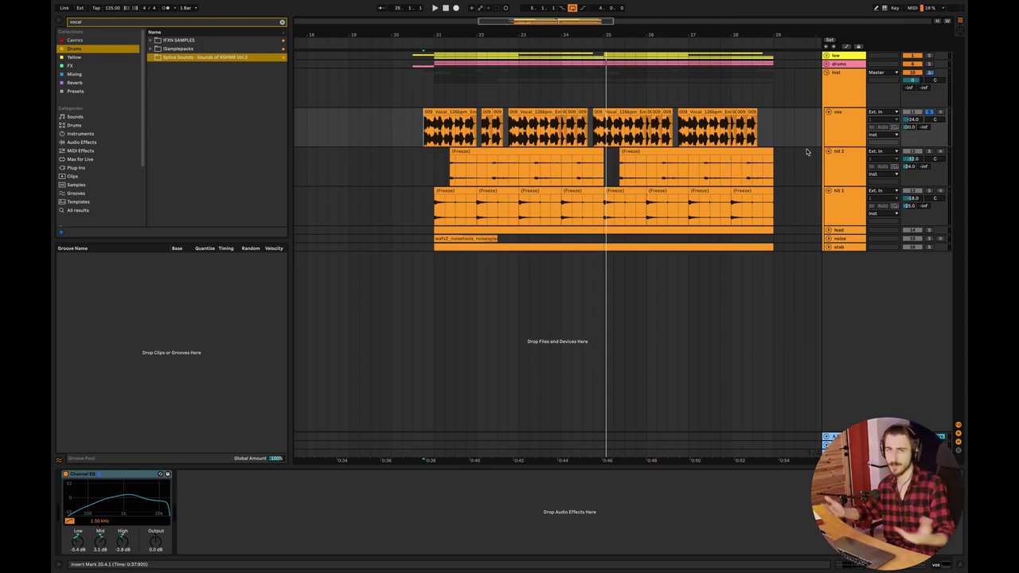
{"action": "left_click", "coordinate": [827, 111]}
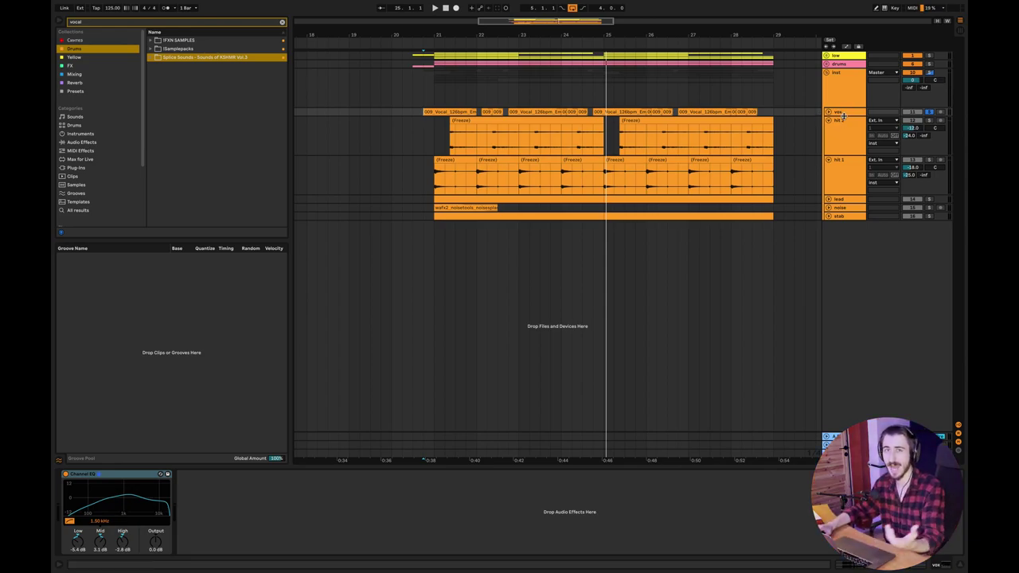
{"action": "left_click", "coordinate": [510, 216]}
{"action": "key", "text": "z"}
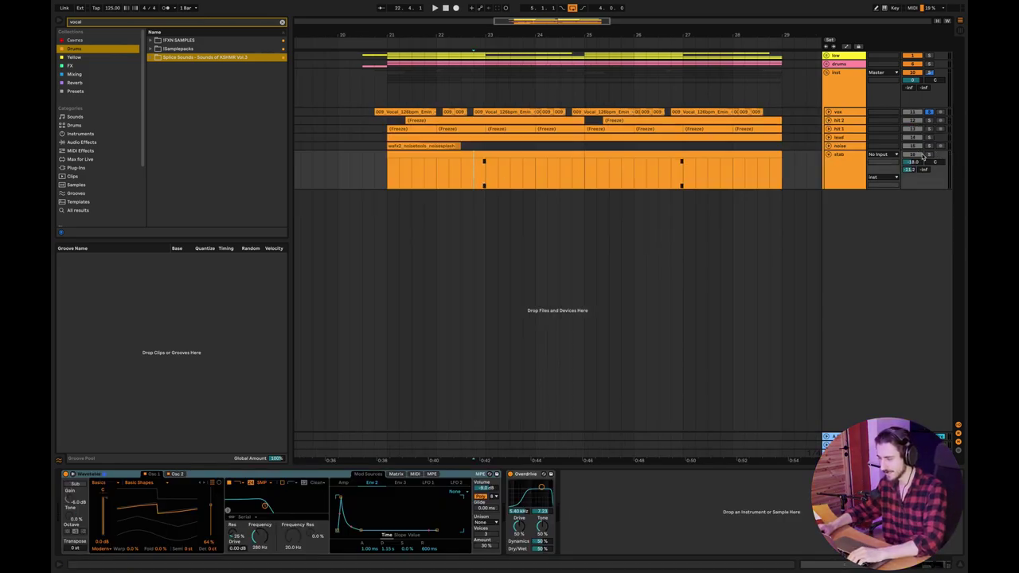
{"action": "left_click", "coordinate": [473, 165]}
{"action": "key", "text": "space"}
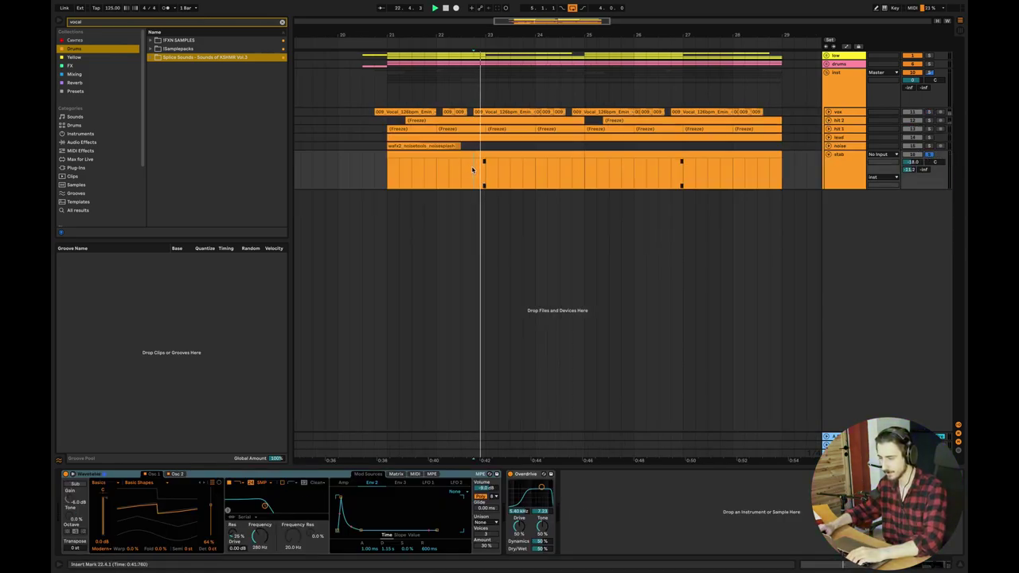
{"action": "key", "text": "space"}
{"action": "key", "text": "space"}
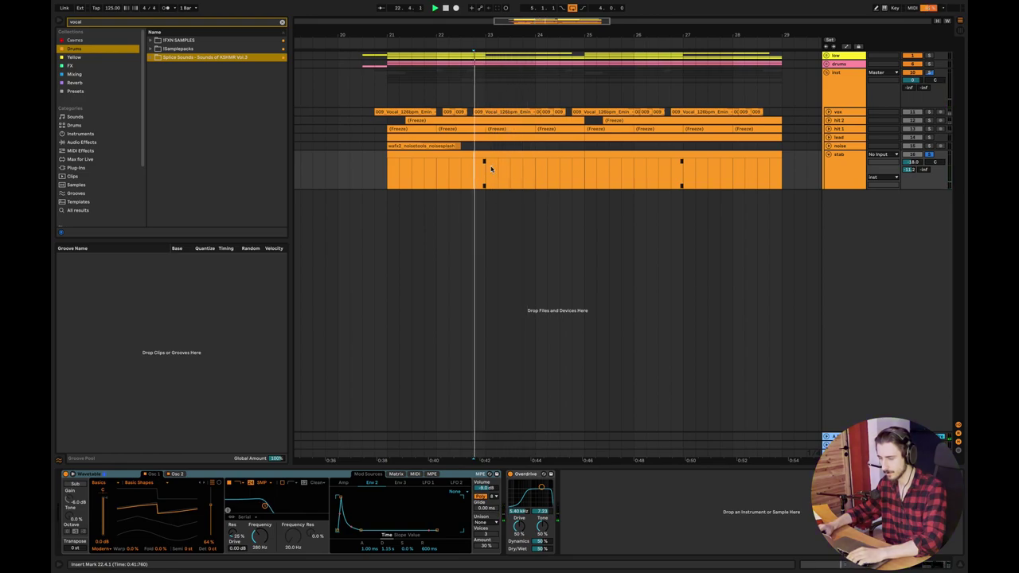
{"action": "key", "text": "space"}
{"action": "left_click", "coordinate": [178, 474]}
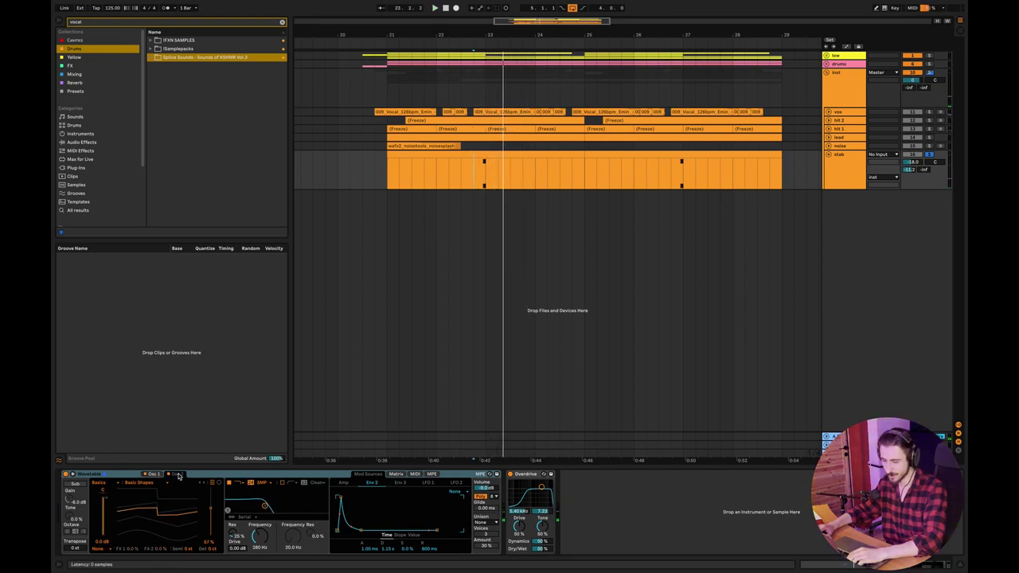
{"action": "left_click", "coordinate": [177, 474]}
{"action": "left_click", "coordinate": [159, 474]}
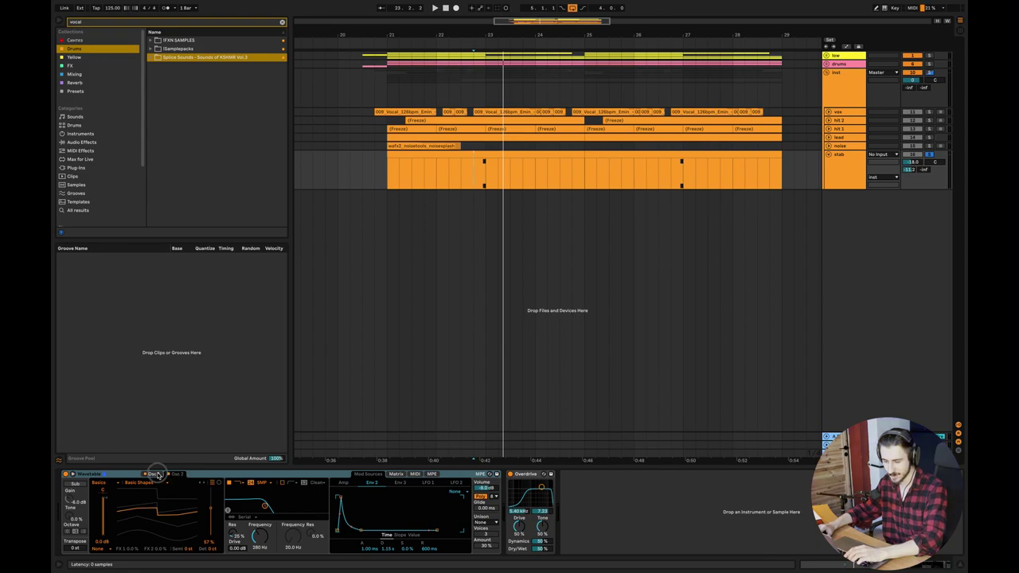
{"action": "left_click", "coordinate": [177, 474]}
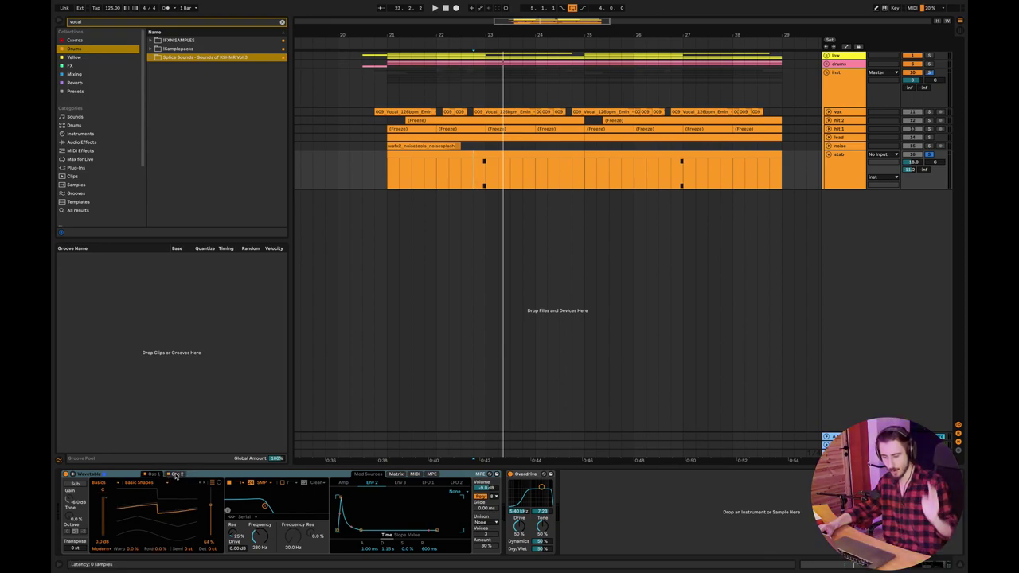
{"action": "left_click", "coordinate": [175, 475]}
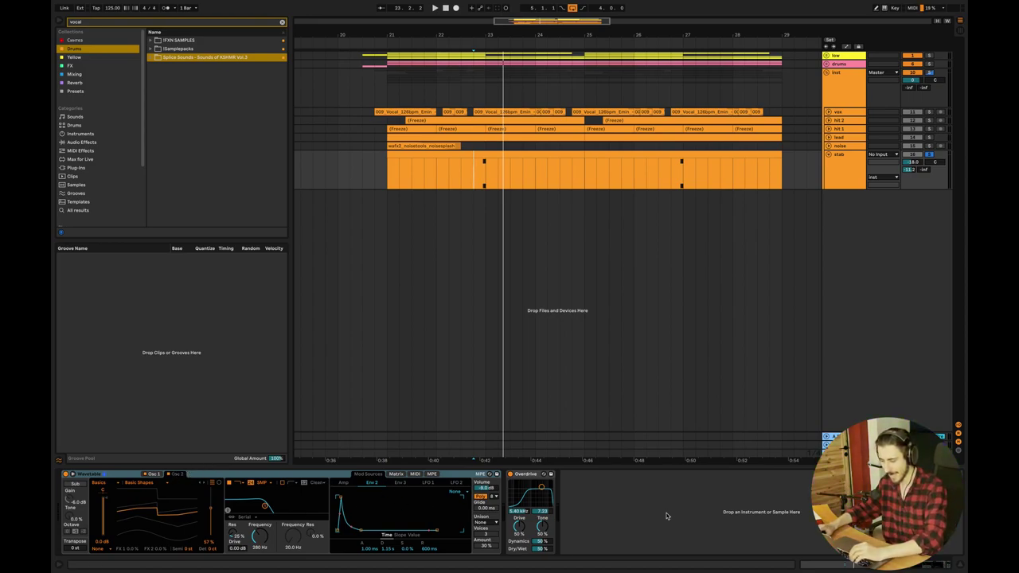
Open the stab clip in the note editor to view its B1–E2 power chord.
{"action": "double_click", "coordinate": [527, 183]}
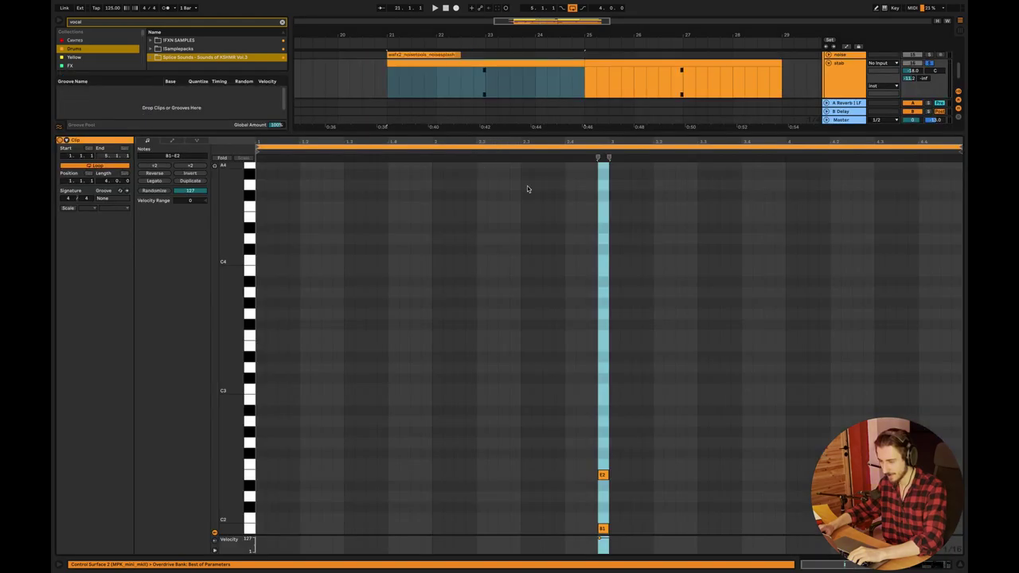
{"action": "scroll", "coordinate": [272, 459], "scroll_direction": "down", "scroll_amount": 5}
{"action": "left_click", "coordinate": [643, 462]}
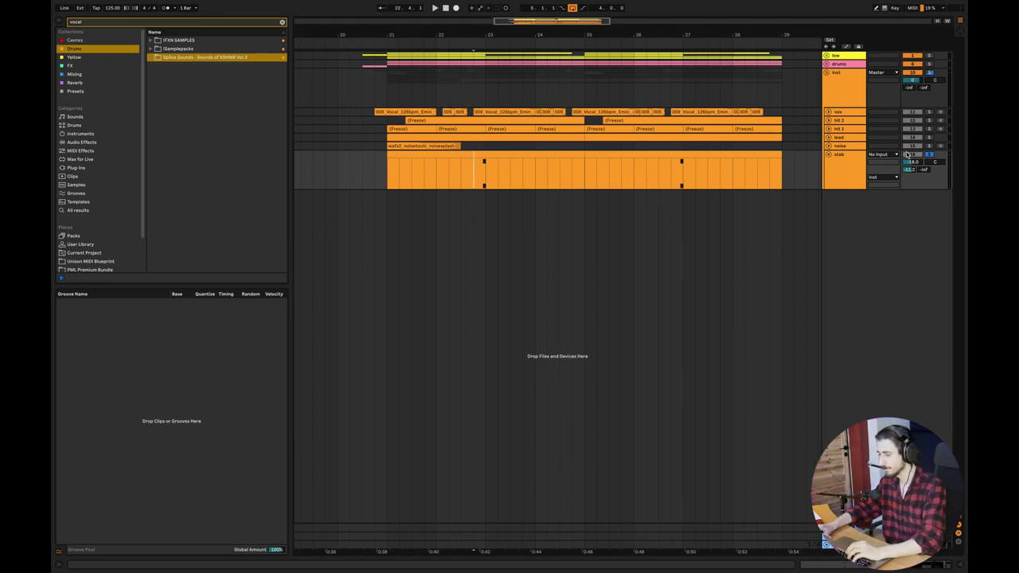
Play from just before the stab, raise its volume to -16.7 dB, then fold the stab track.
{"action": "left_click", "coordinate": [388, 176]}
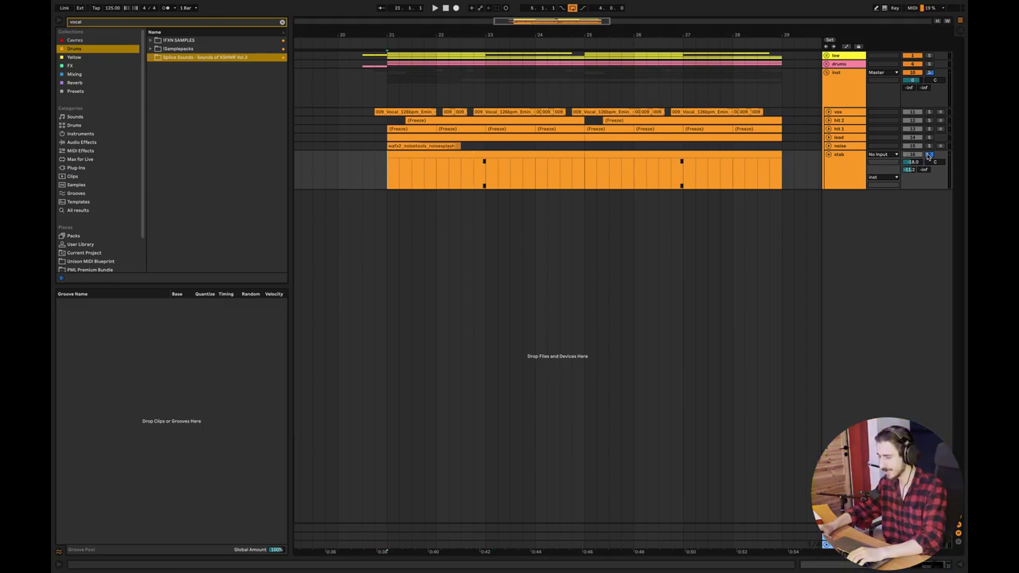
{"action": "left_click", "coordinate": [376, 167]}
{"action": "key", "text": "space"}
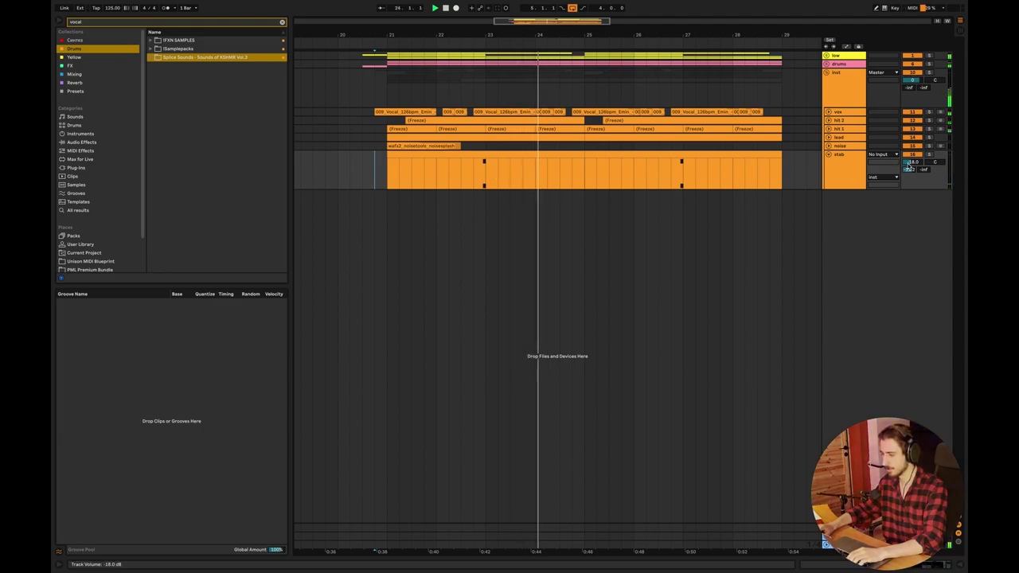
{"action": "scroll", "coordinate": [909, 165], "scroll_direction": "up", "scroll_amount": 2}
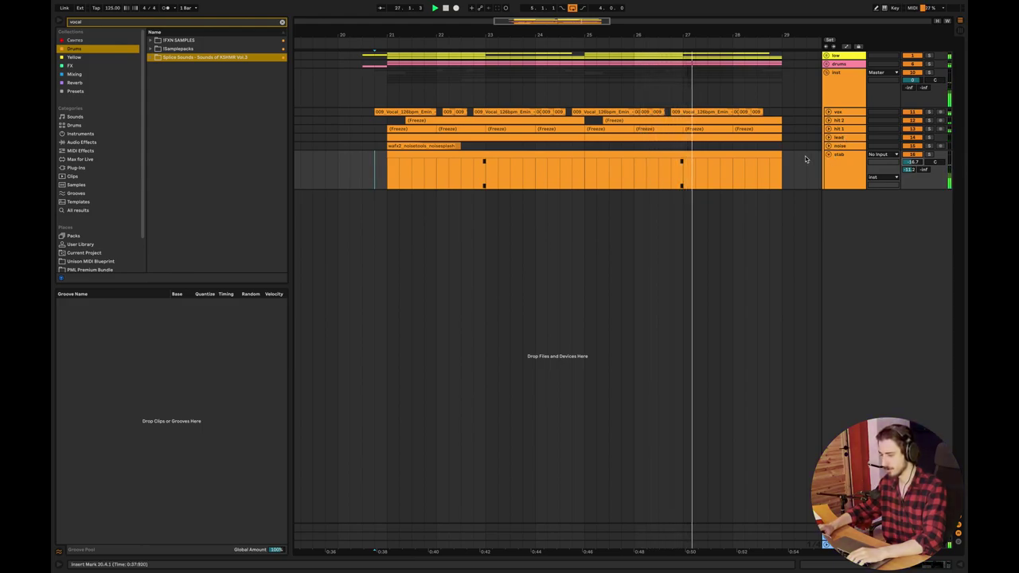
{"action": "left_click", "coordinate": [389, 172]}
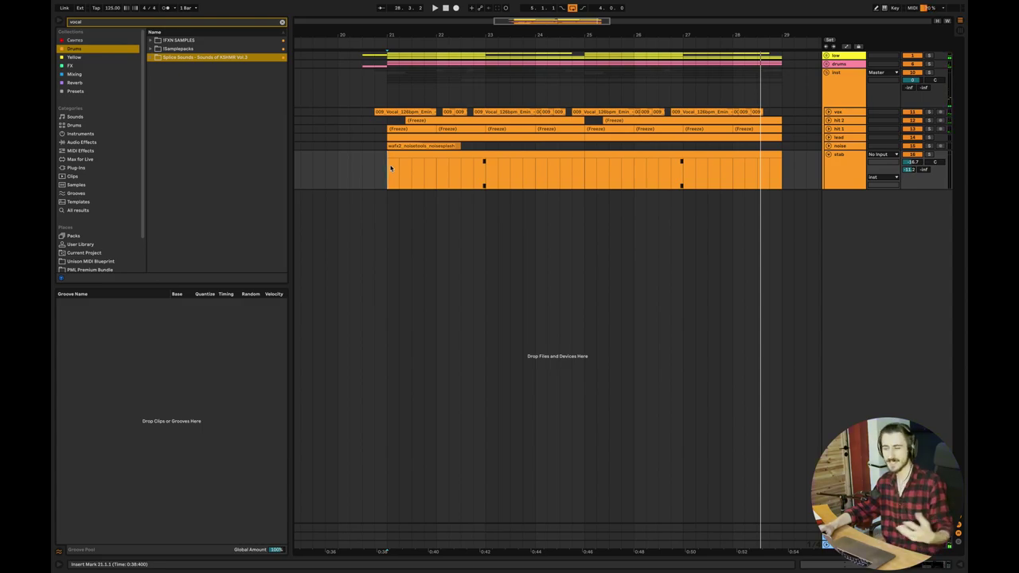
{"action": "left_click", "coordinate": [829, 155]}
Fold inst, unfold drums, play the clap clip from bar 21, and show the claps Drum Rack.
{"action": "left_click", "coordinate": [828, 73]}
{"action": "left_click", "coordinate": [826, 65]}
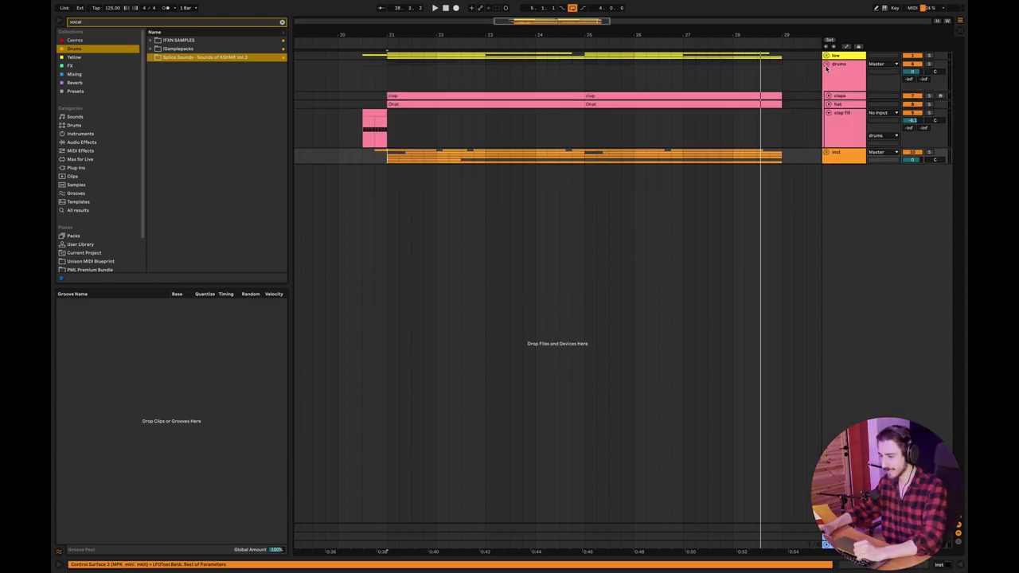
{"action": "left_click", "coordinate": [389, 81]}
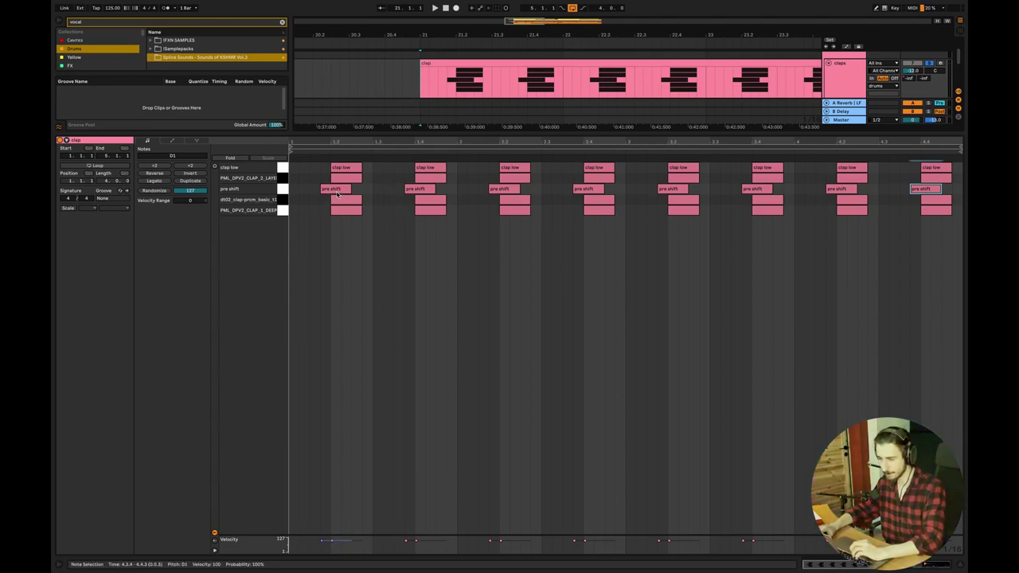
{"action": "left_click", "coordinate": [338, 189]}
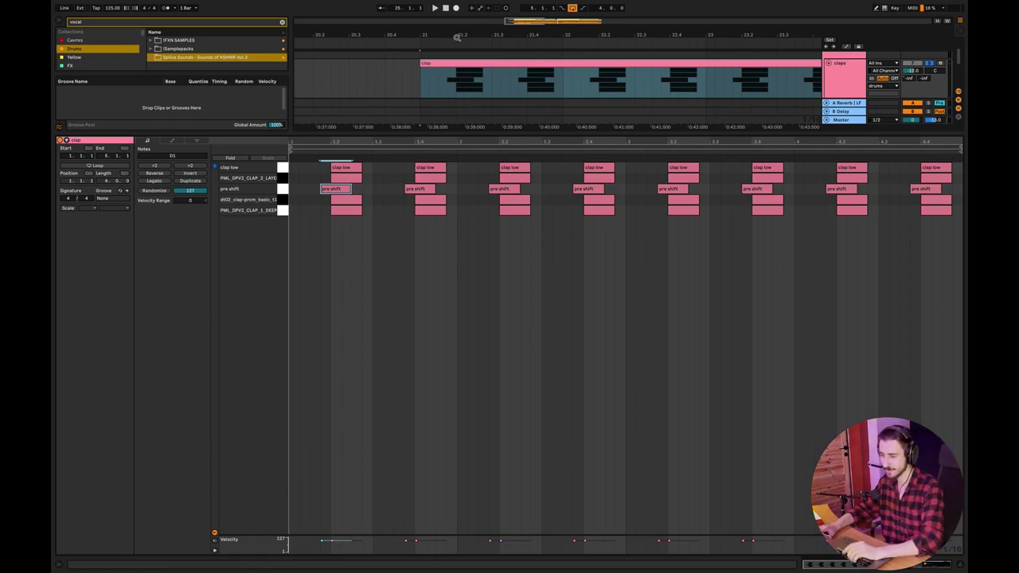
{"action": "left_click", "coordinate": [423, 88]}
{"action": "key", "text": "space"}
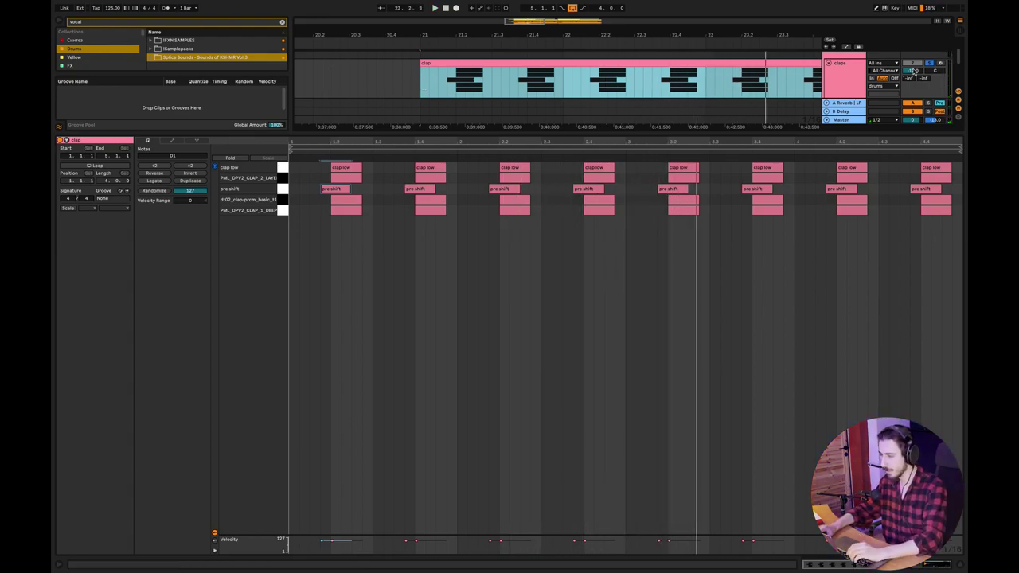
{"action": "left_click", "coordinate": [844, 73]}
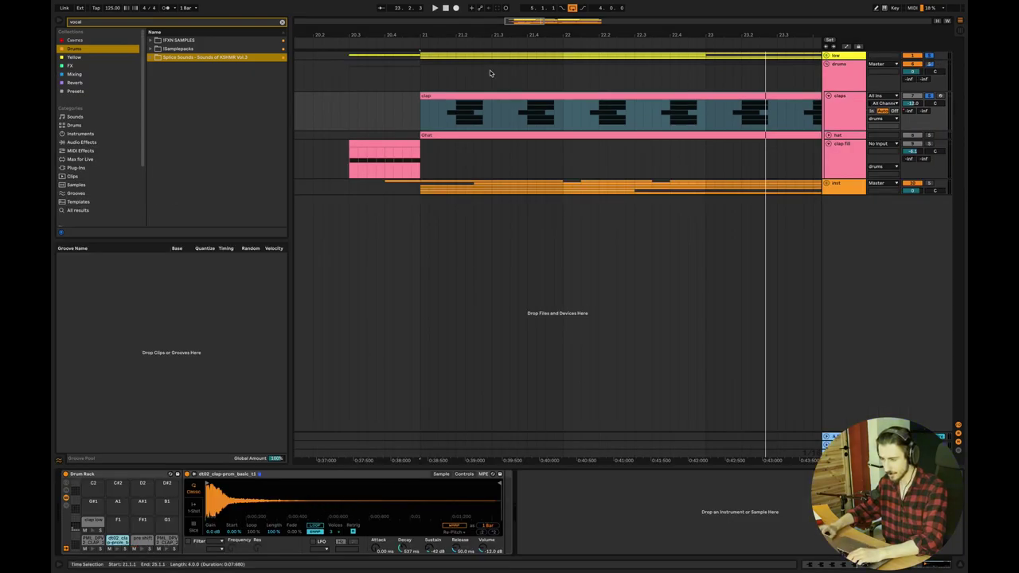
Select the clap clip and play it from its start.
{"action": "left_click", "coordinate": [456, 111]}
{"action": "key", "text": "space"}
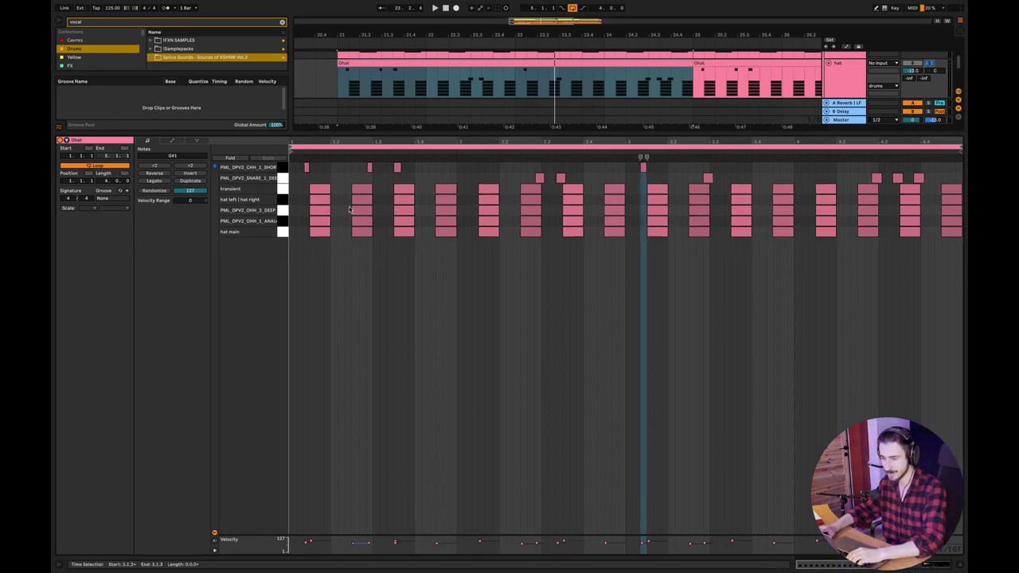
{"action": "key", "text": "space"}
{"action": "left_click", "coordinate": [450, 287]}
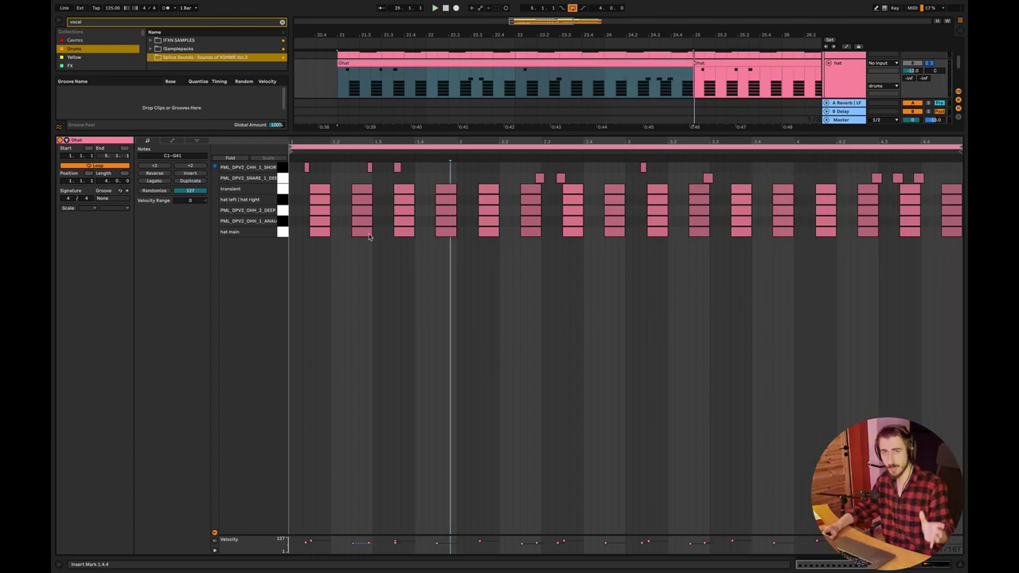
{"action": "left_click", "coordinate": [323, 266]}
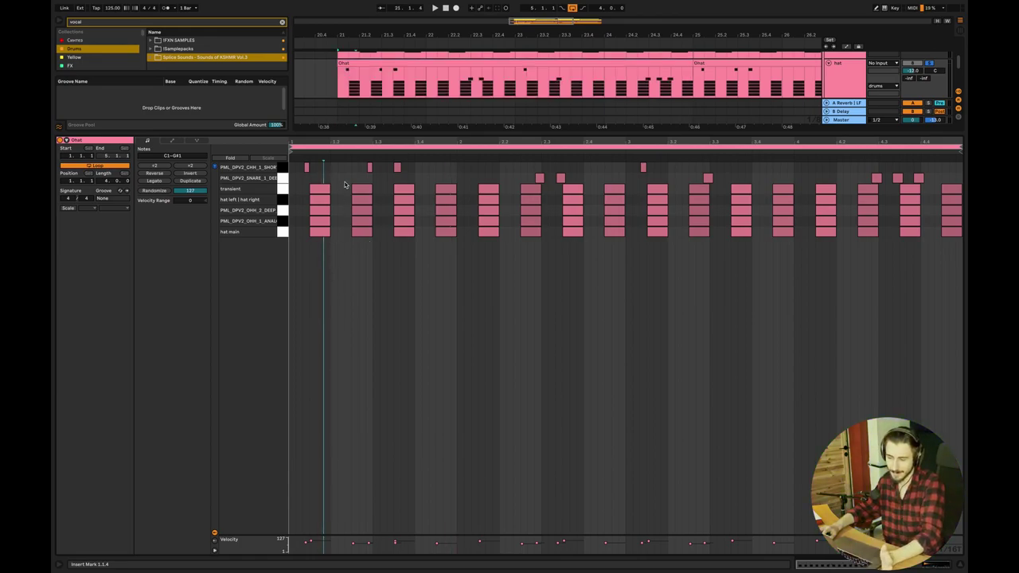
{"action": "left_click_drag", "start_coordinate": [344, 180], "coordinate": [321, 259]}
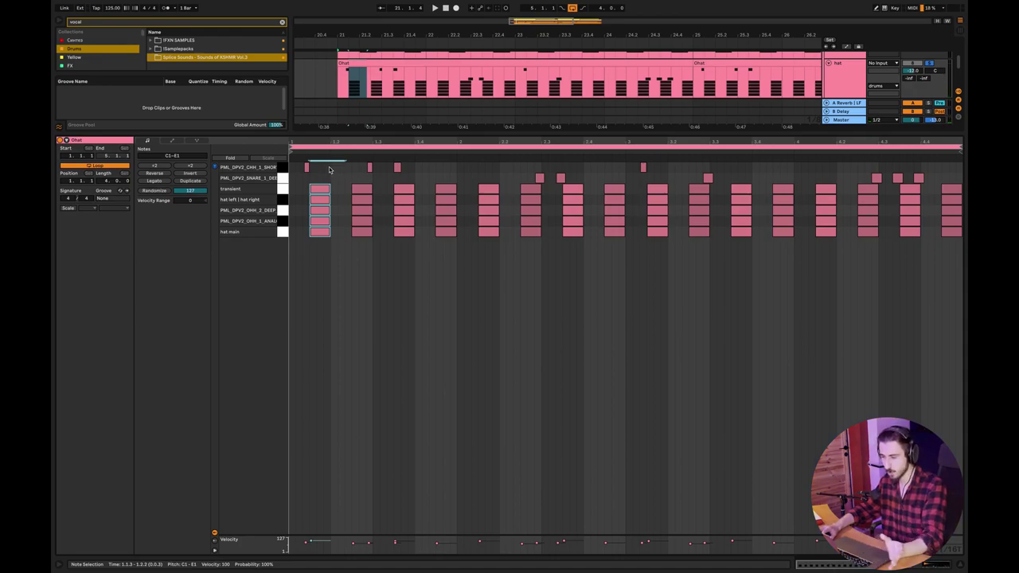
{"action": "left_click", "coordinate": [335, 170]}
{"action": "left_click", "coordinate": [249, 168]}
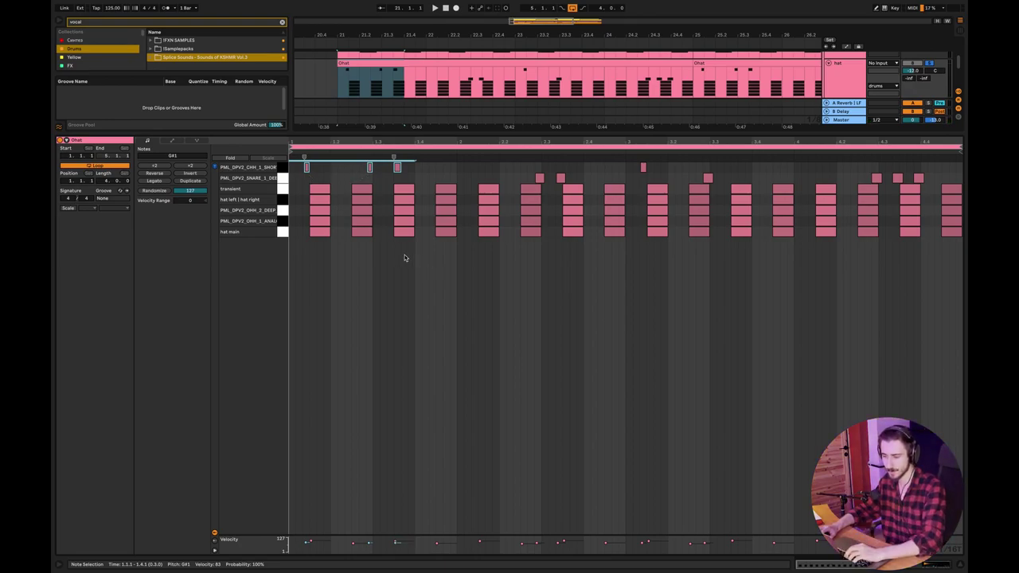
{"action": "key", "text": "shift+Right"}
{"action": "key", "text": "space"}
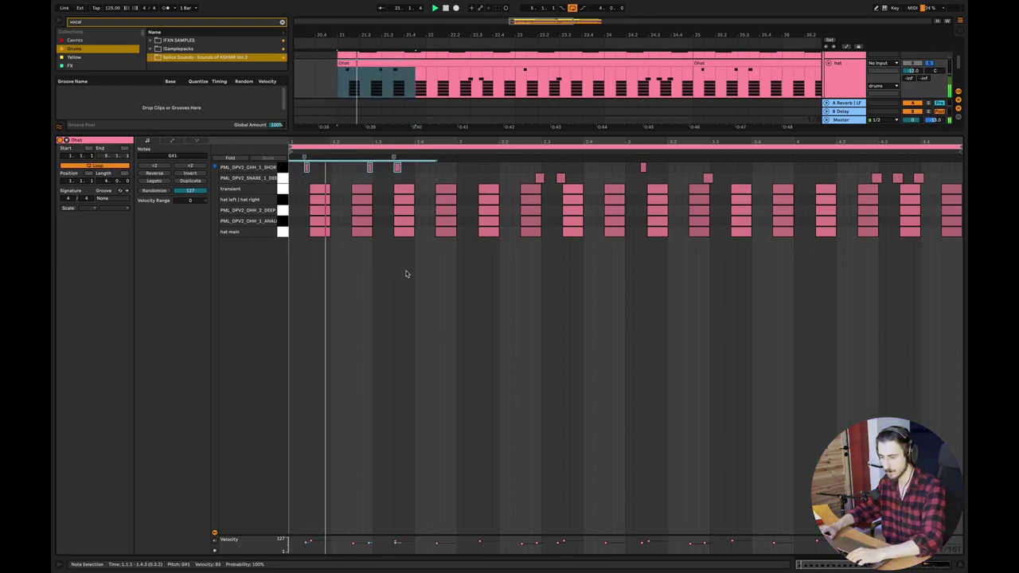
{"action": "left_click", "coordinate": [510, 299]}
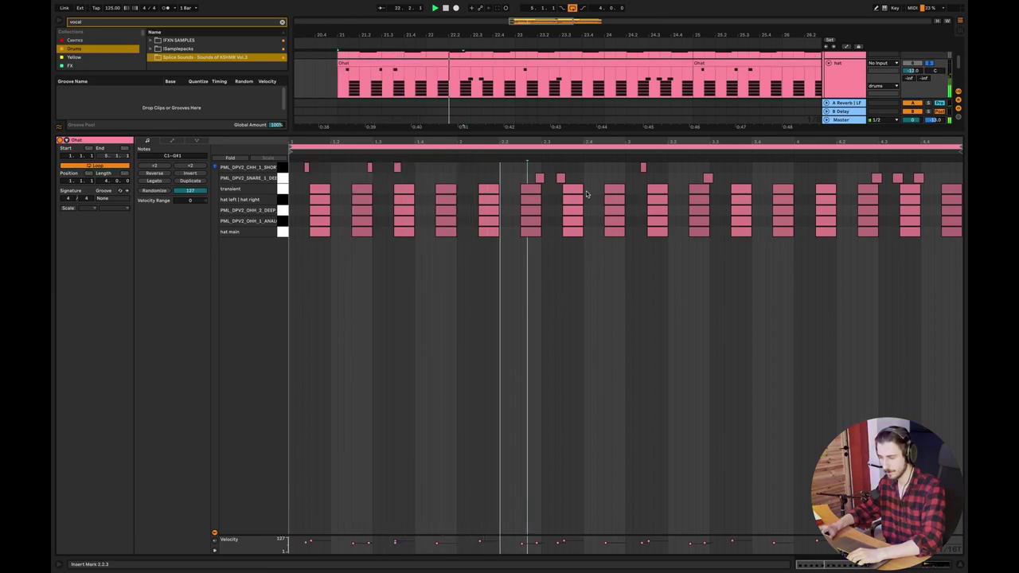
{"action": "left_click_drag", "start_coordinate": [581, 183], "coordinate": [510, 185]}
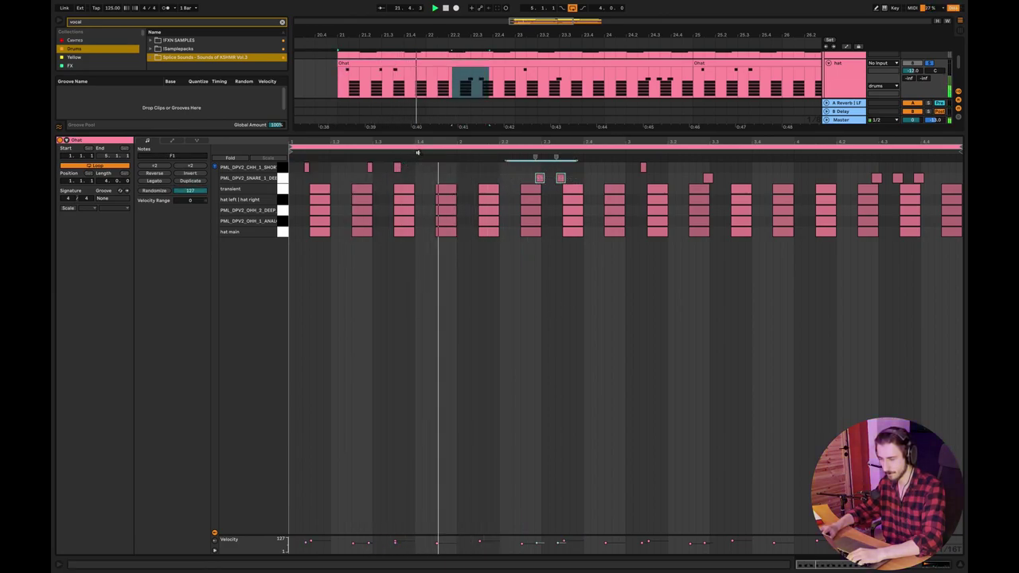
{"action": "left_click", "coordinate": [484, 319]}
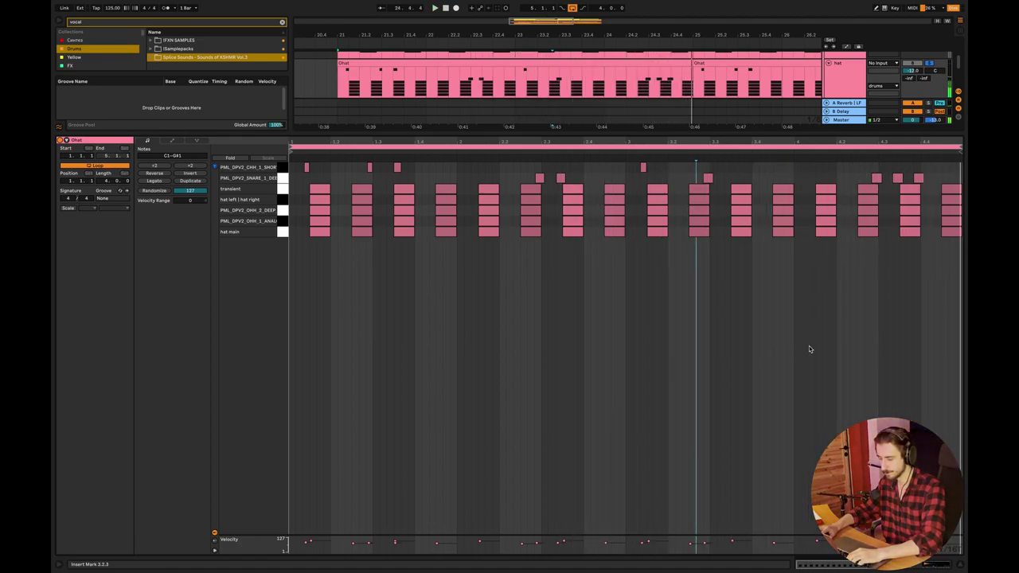
{"action": "key", "text": "space"}
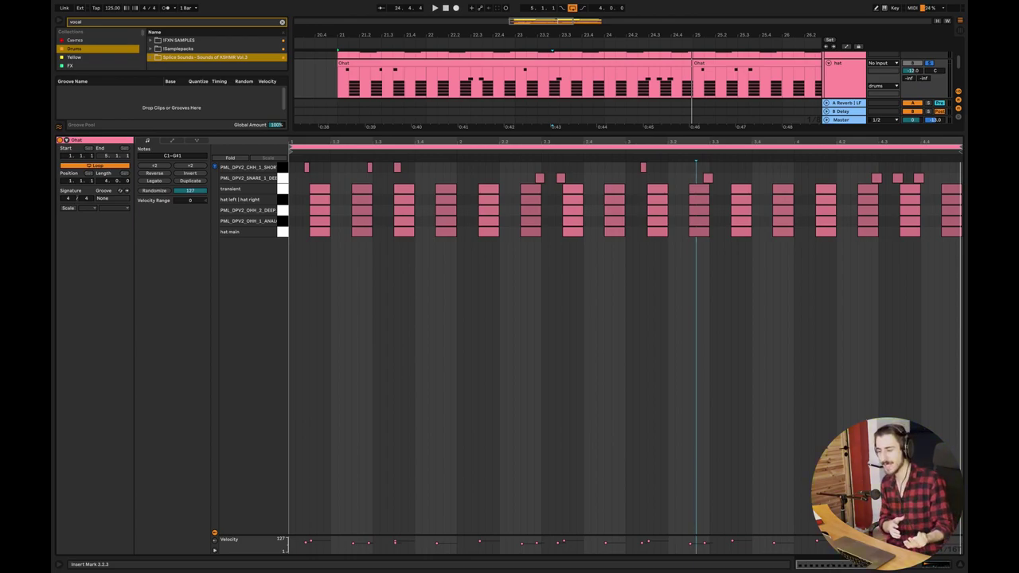
Hide the clip editor, then collapse the claps, hat and clap fill tracks in the drums group.
{"action": "left_click", "coordinate": [963, 565]}
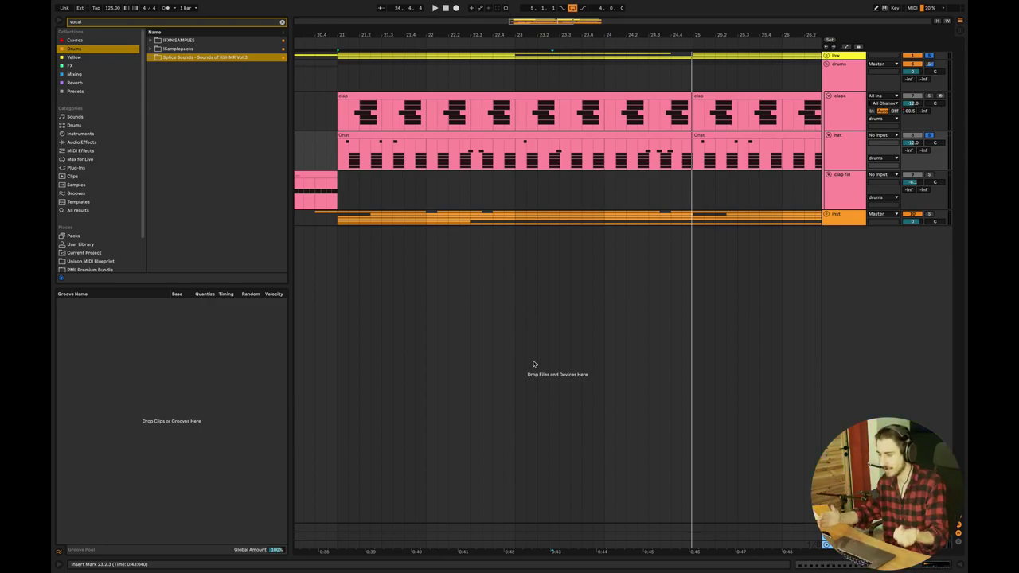
{"action": "left_click", "coordinate": [828, 96]}
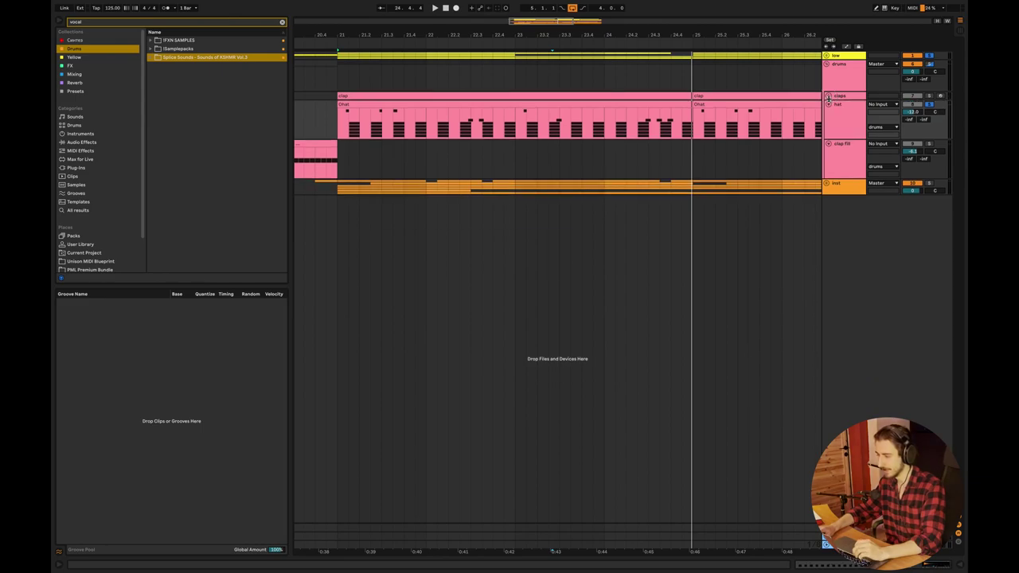
{"action": "left_click", "coordinate": [828, 104]}
{"action": "left_click", "coordinate": [828, 113]}
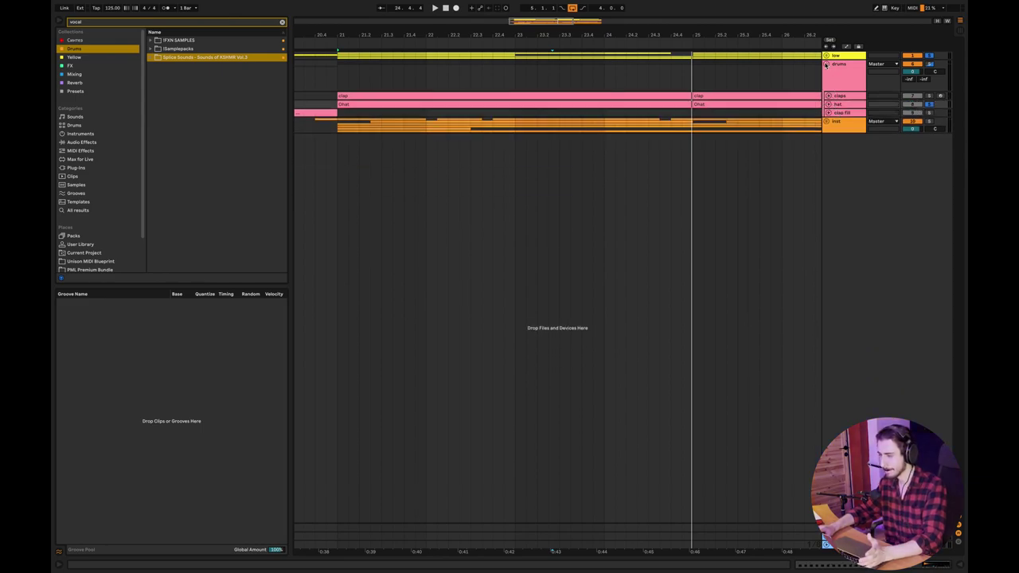